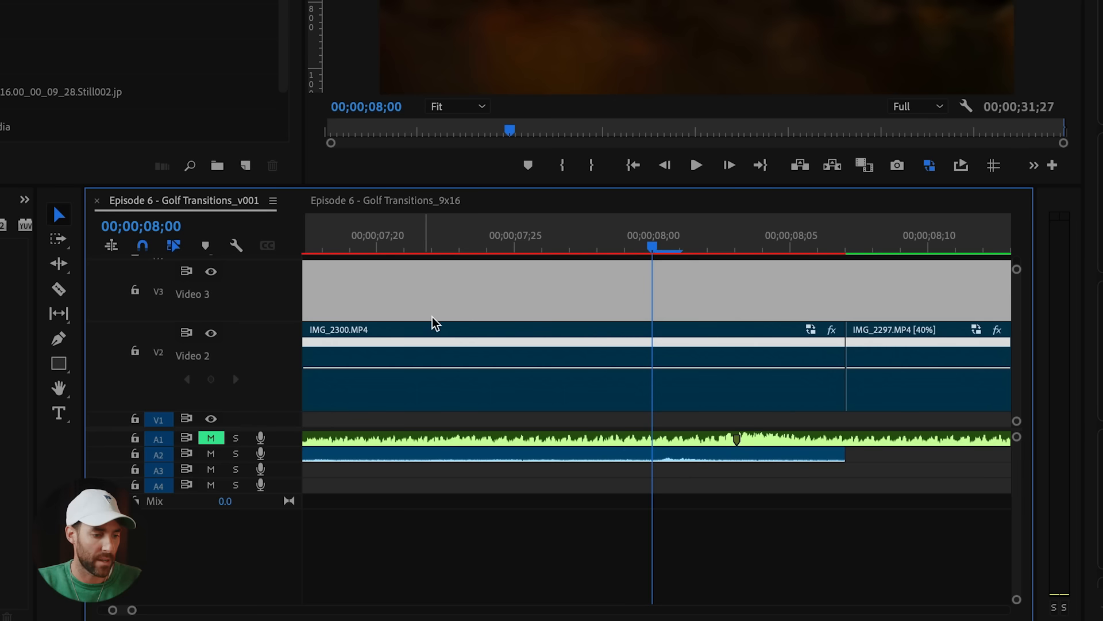
Show the Time Remapping Speed keyframes on the IMG_2300.MP4 clip
left_click(479, 431)
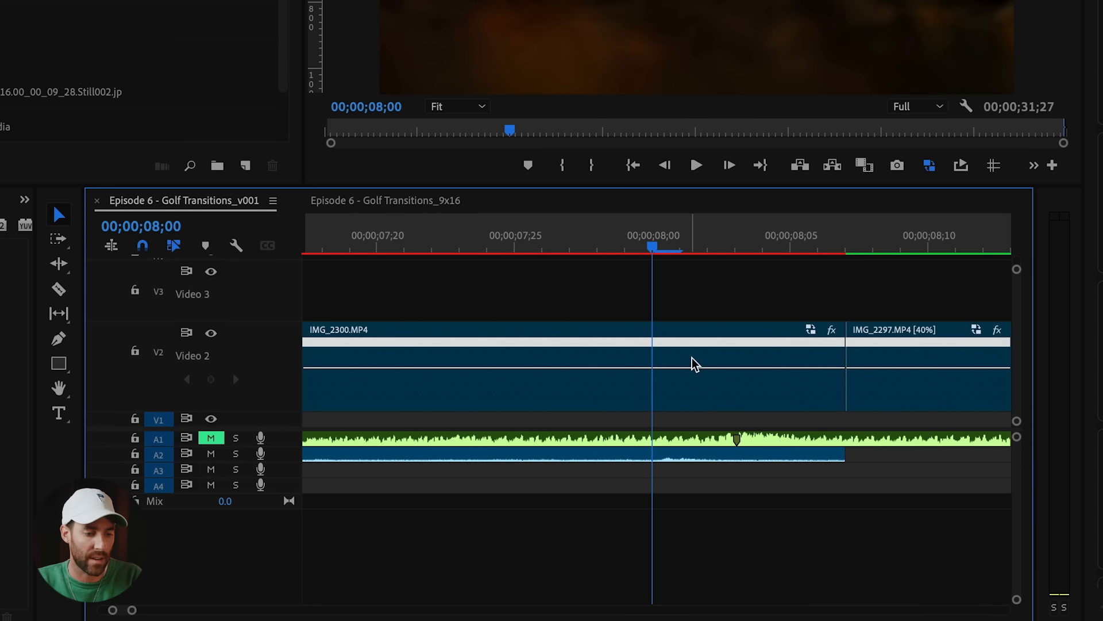
right_click(685, 370)
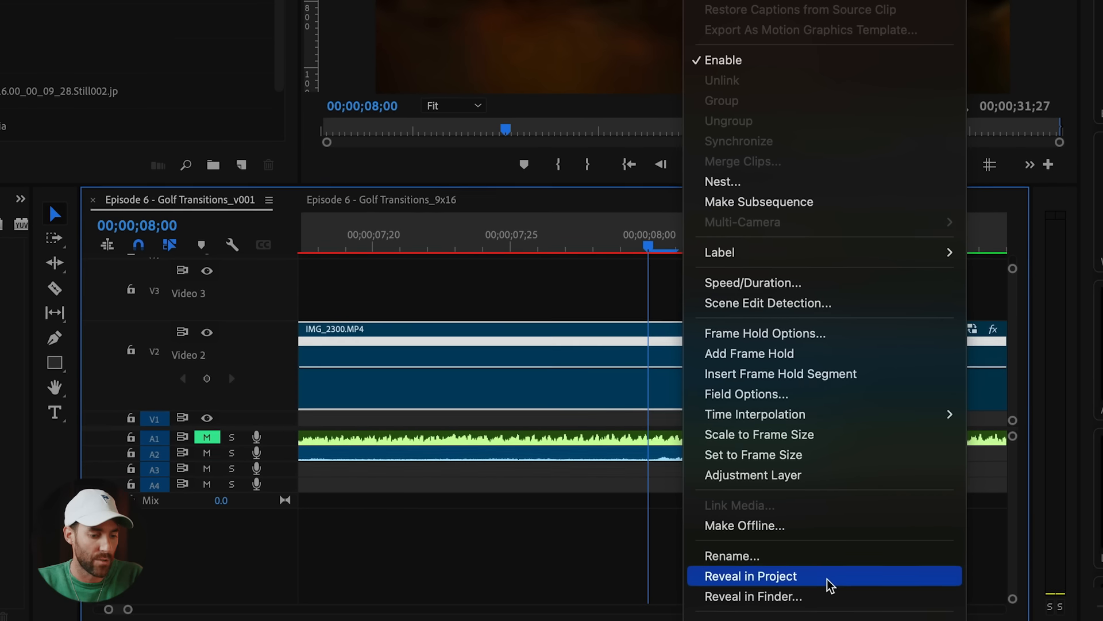
mouse_move(827, 620)
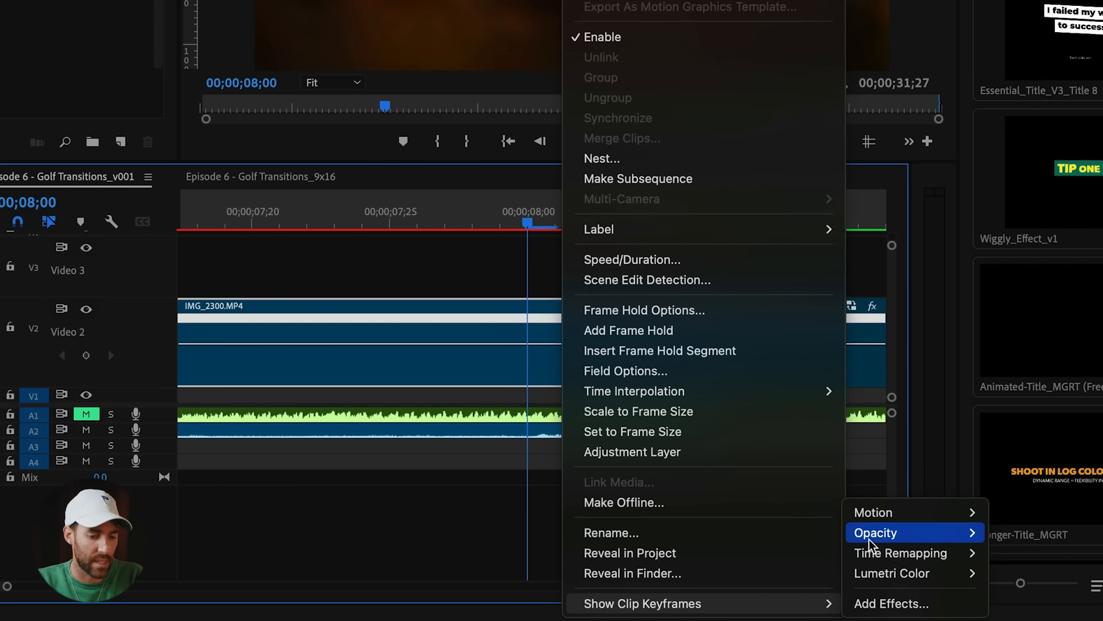
mouse_move(876, 557)
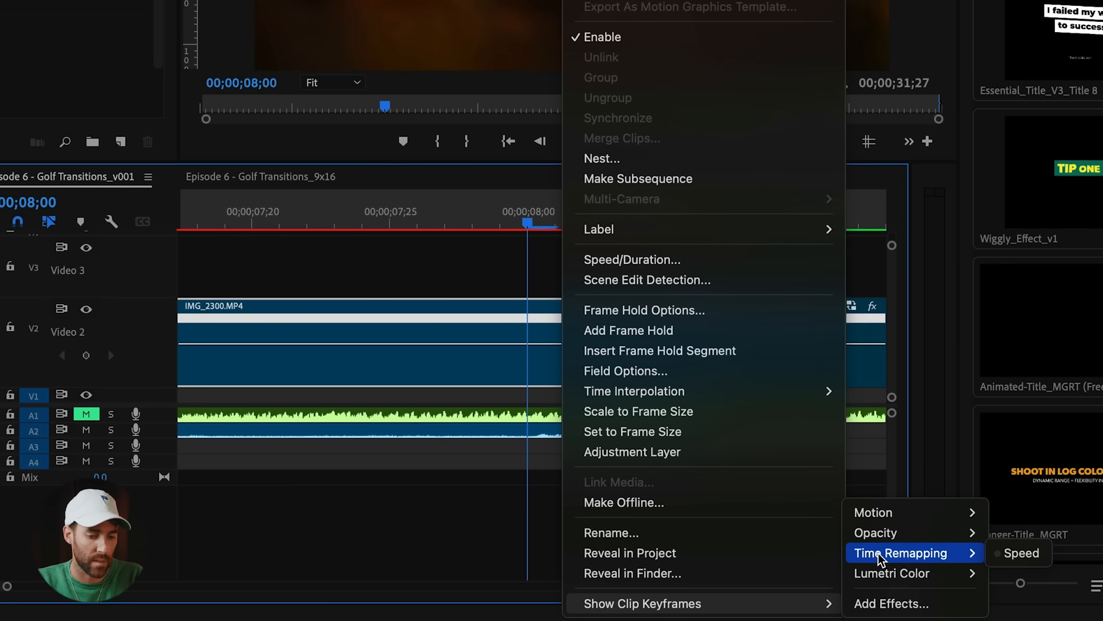
left_click(1006, 554)
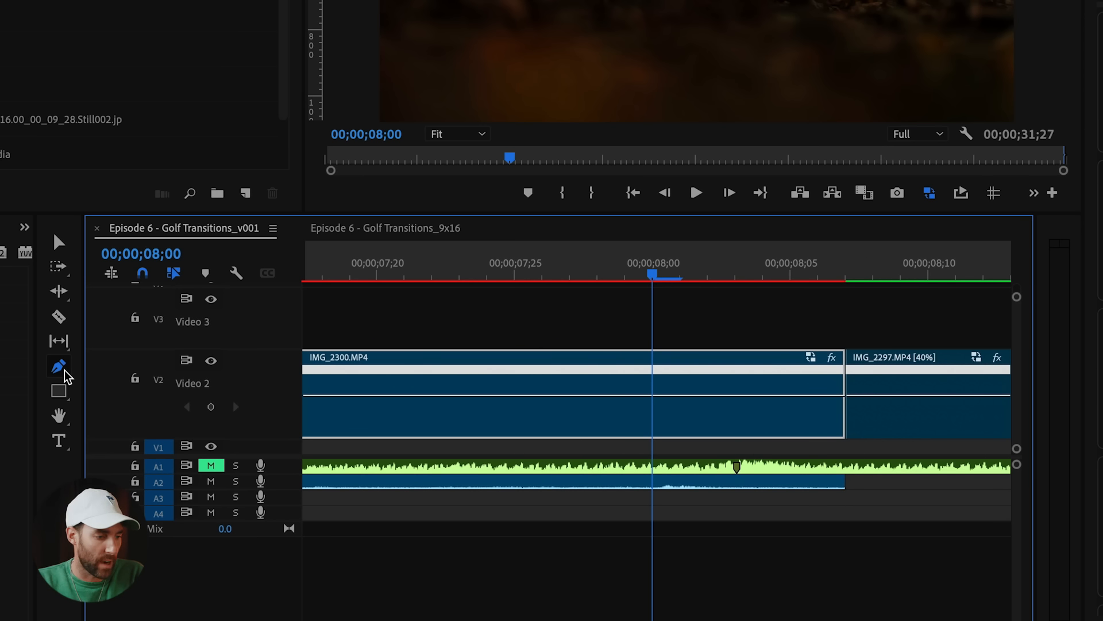
Add a speed keyframe at 00;00;08;00 on IMG_2300.MP4 and raise the clip's speed after that point
left_click(652, 369)
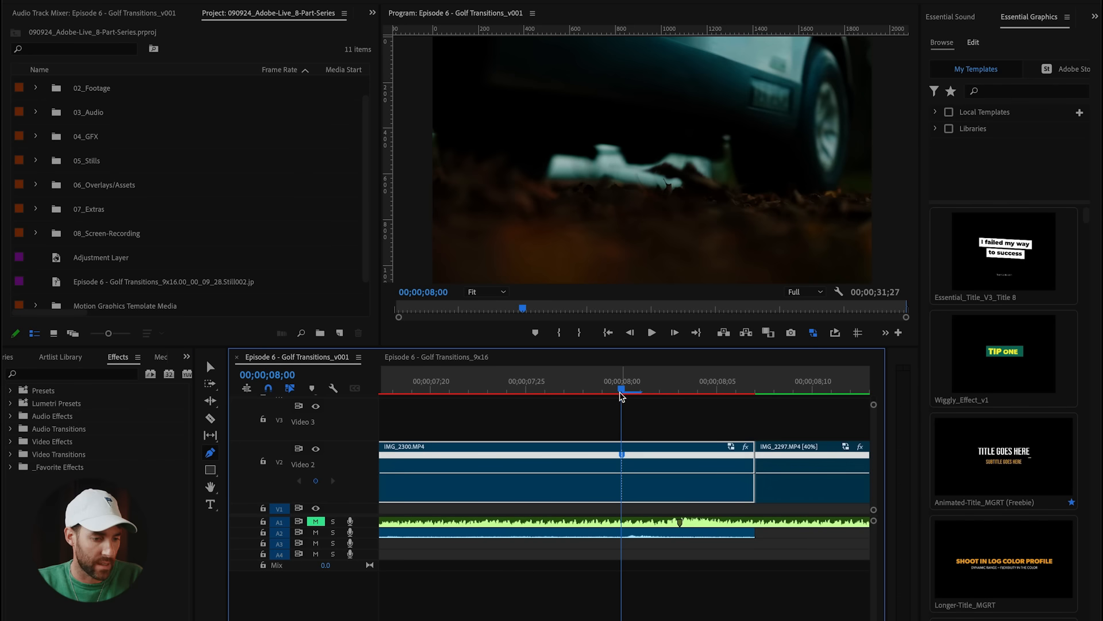
left_click_drag(620, 396, 590, 395)
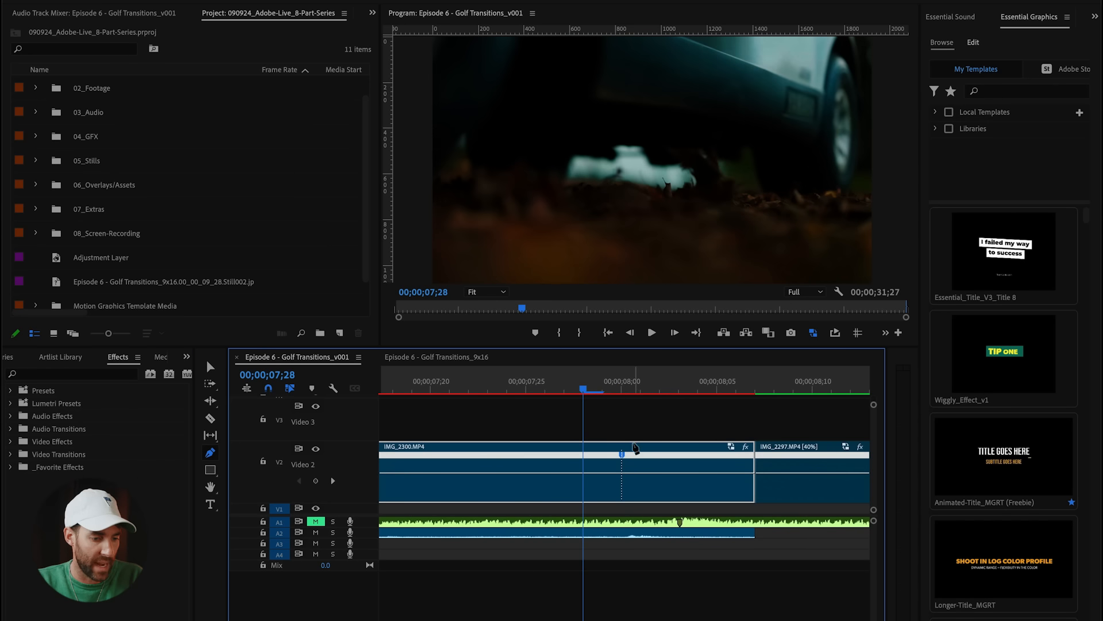
left_click_drag(632, 471, 632, 462)
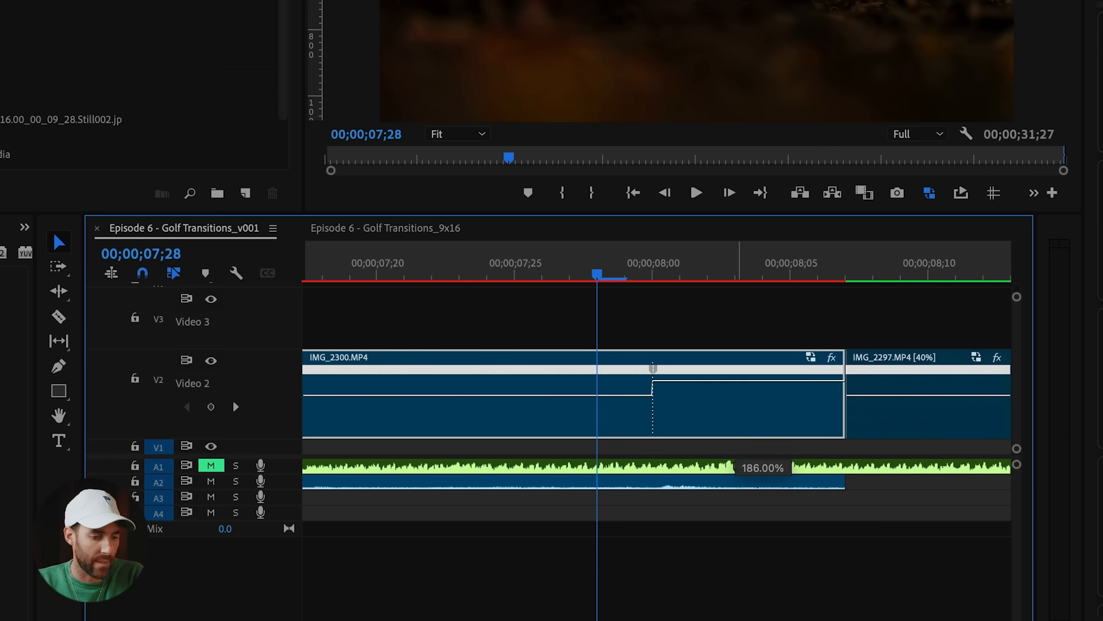
left_click_drag(747, 381, 747, 362)
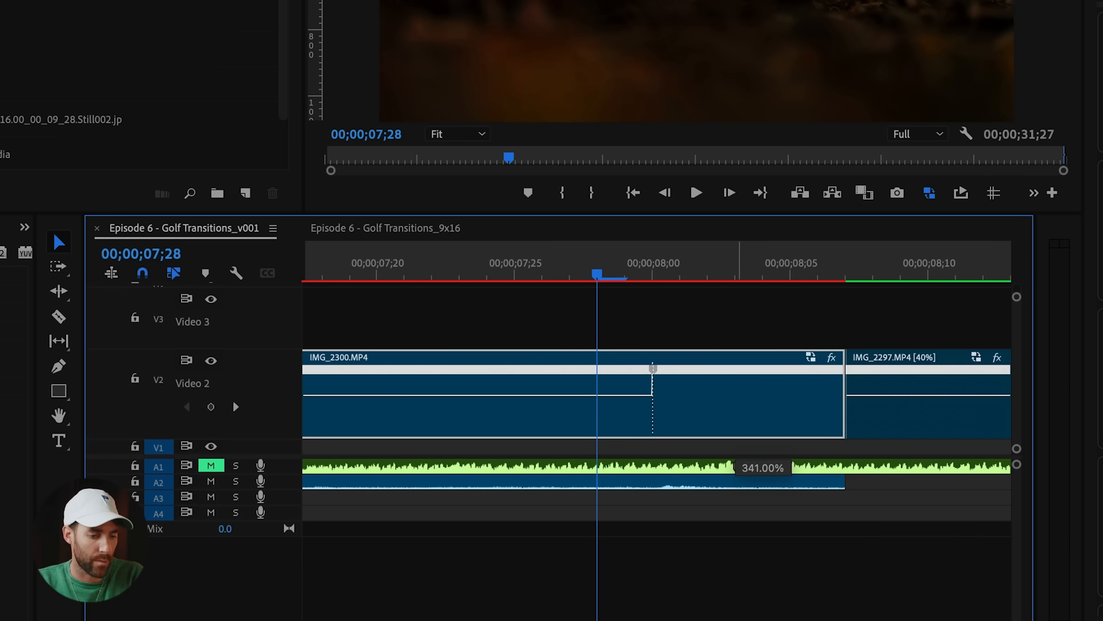
left_click_drag(740, 362, 735, 177)
Extend IMG_2300.MP4 back to the next clip and spread its speed keyframe into a smoothly curved ramp ending at about 00;00;08;03
left_click_drag(706, 382, 846, 378)
left_click_drag(658, 372, 734, 373)
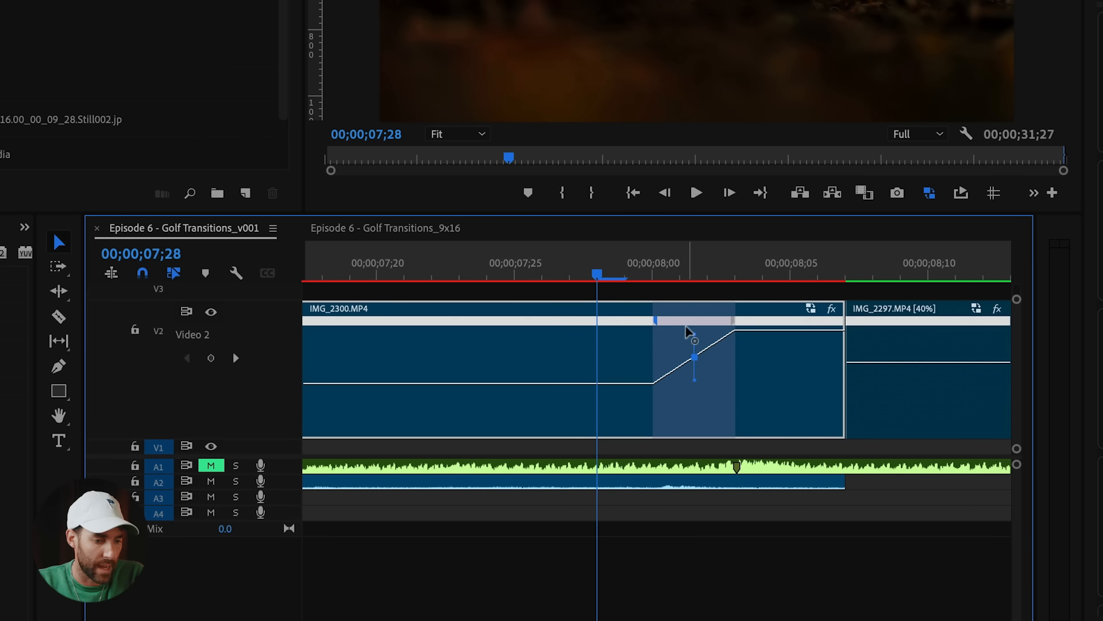
left_click_drag(696, 341, 776, 390)
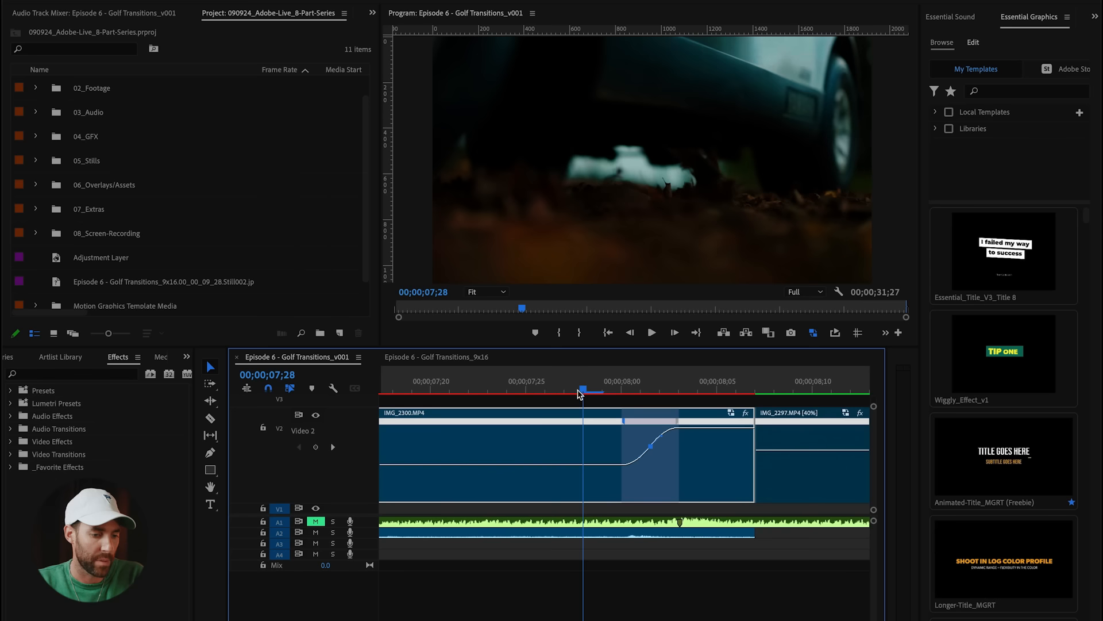
Play back the speed ramp across the cut from IMG_2300.MP4 to IMG_2297.MP4
left_click_drag(577, 394, 527, 395)
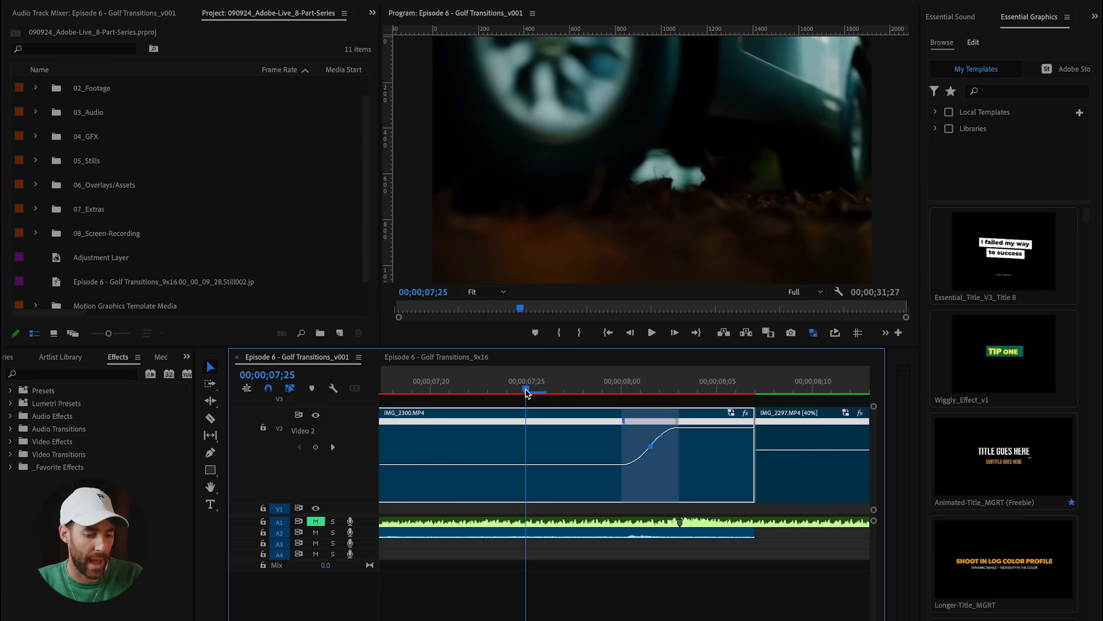
key("minus")
key("space")
key("space")
left_click_drag(671, 393, 508, 394)
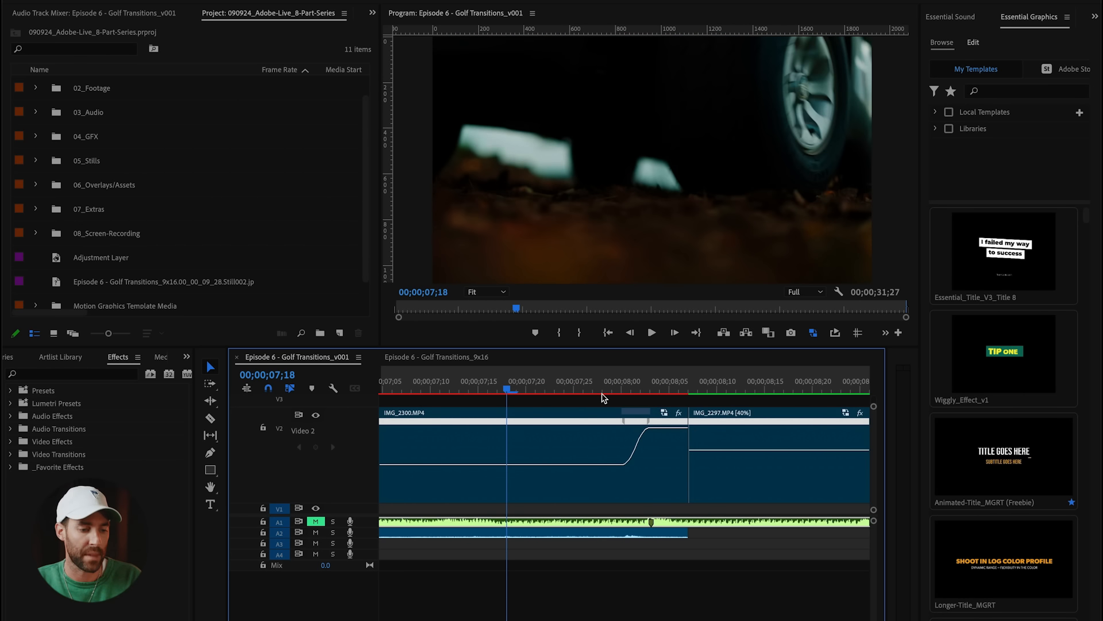
key("minus")
key("space")
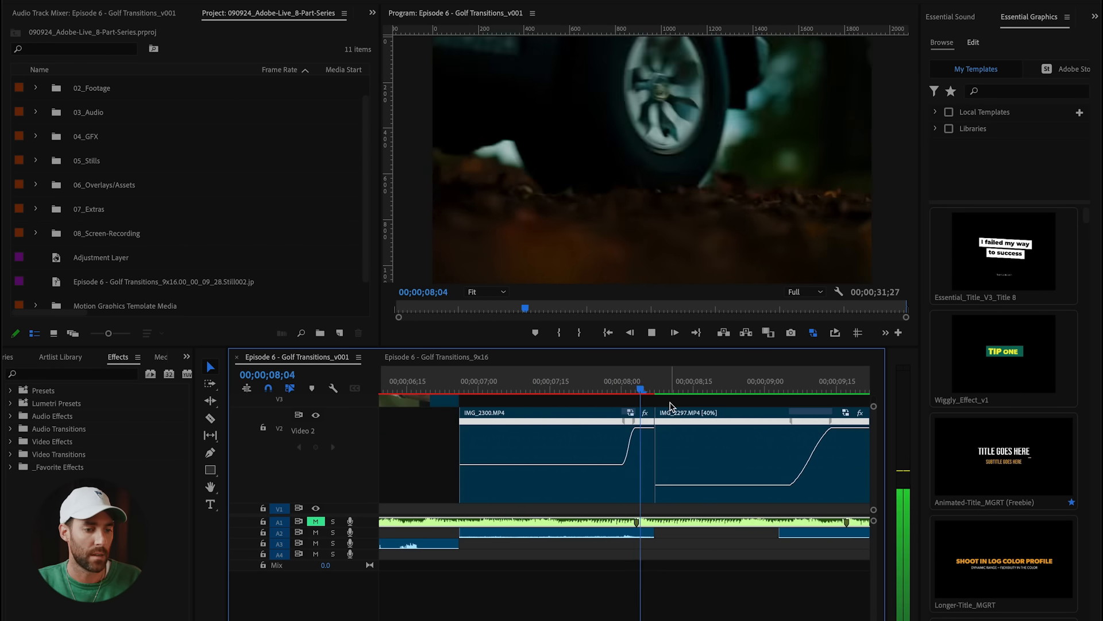
key("space")
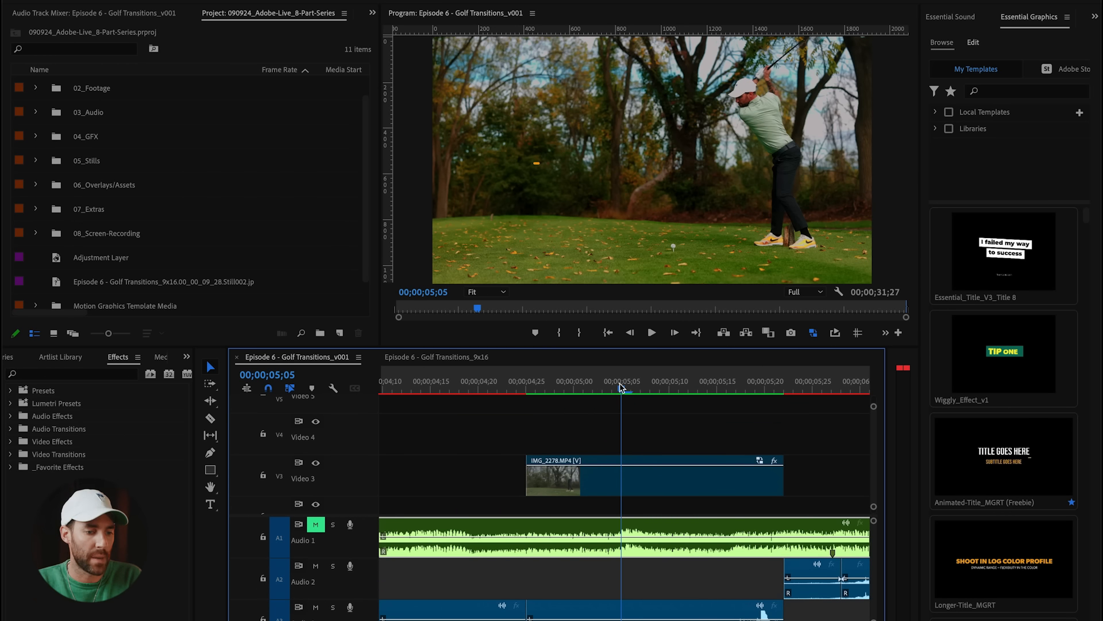
Move the playhead to 00;00;05;13 and show the Time Remapping Speed keyframes on IMG_2278.MP4
left_click_drag(621, 387, 705, 386)
right_click(722, 475)
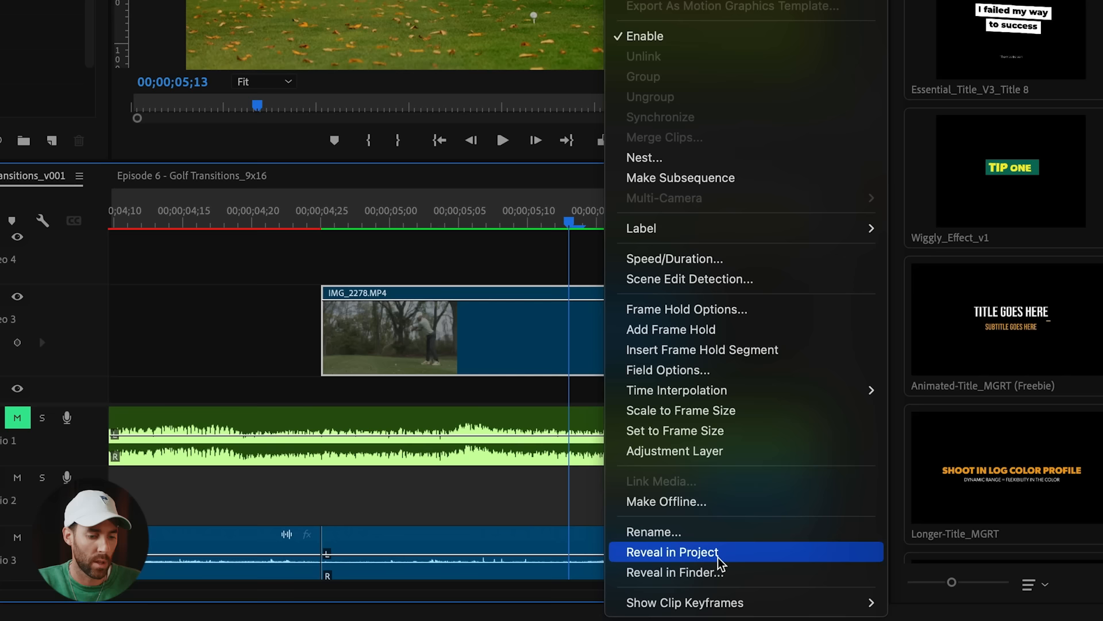
mouse_move(715, 609)
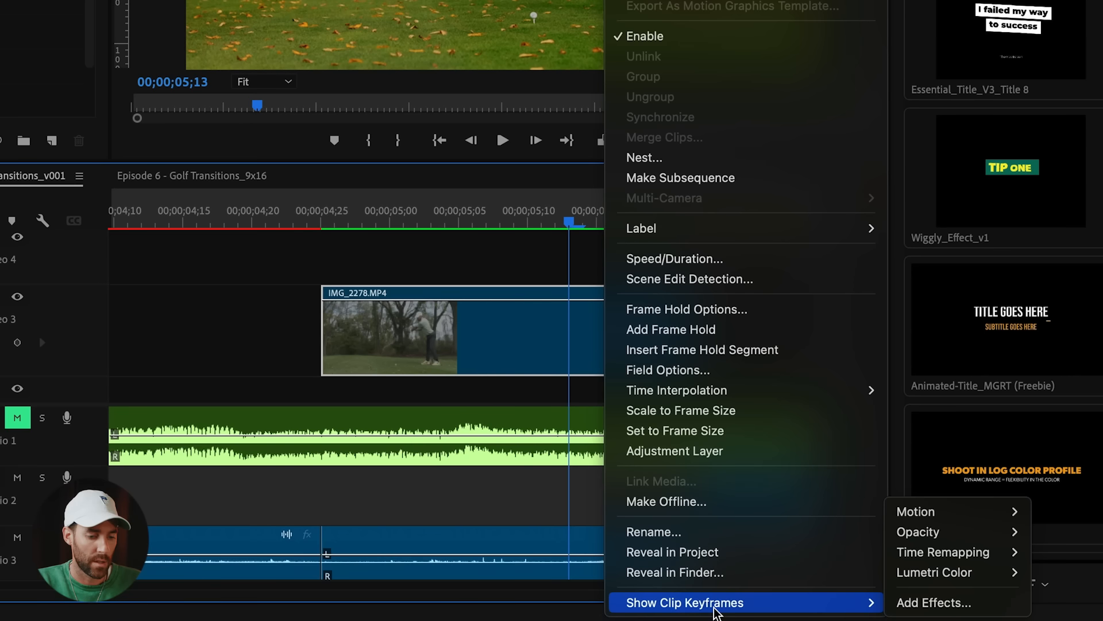
mouse_move(928, 553)
left_click(1043, 551)
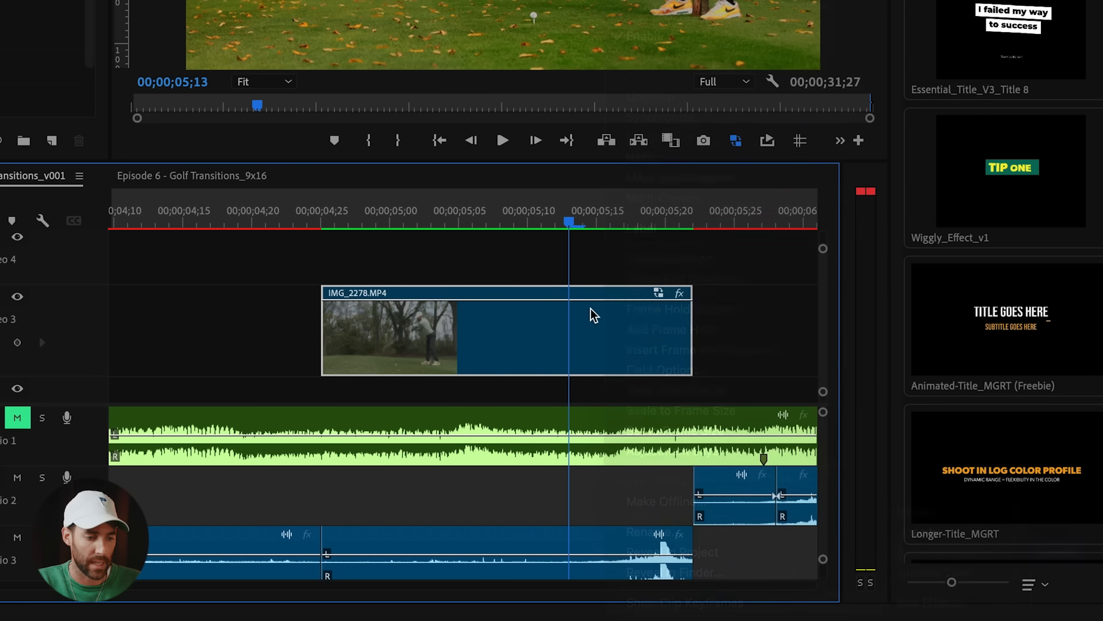
Add a speed keyframe at 00;00;05;13 on IMG_2278.MP4 and ramp the speed after it up smoothly to about 273%
left_click(569, 333)
left_click_drag(612, 345, 613, 305)
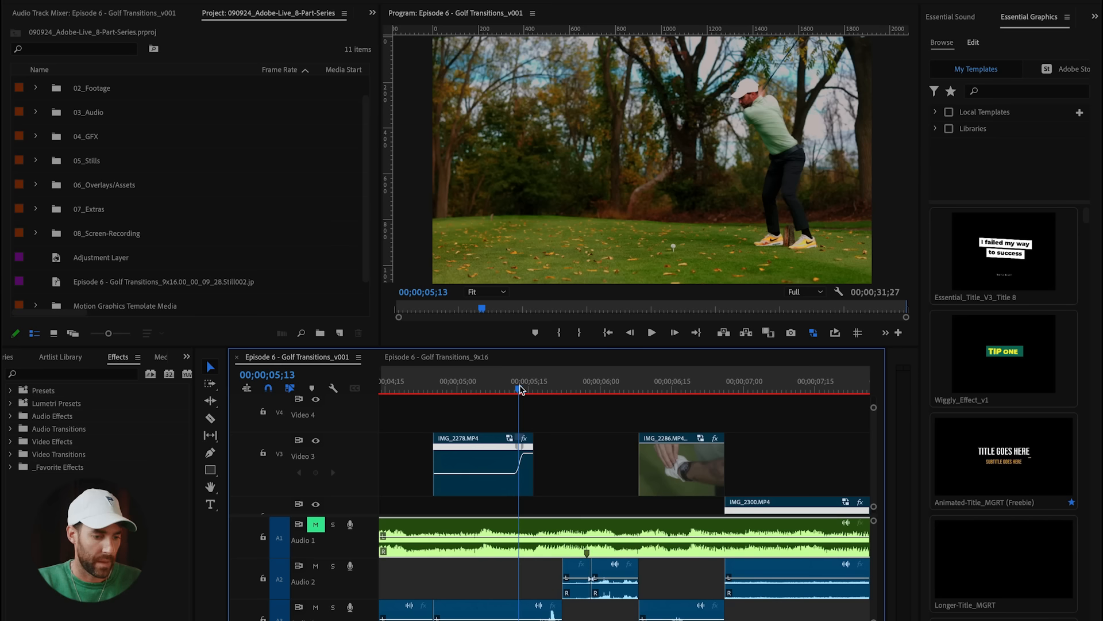
key("equal")
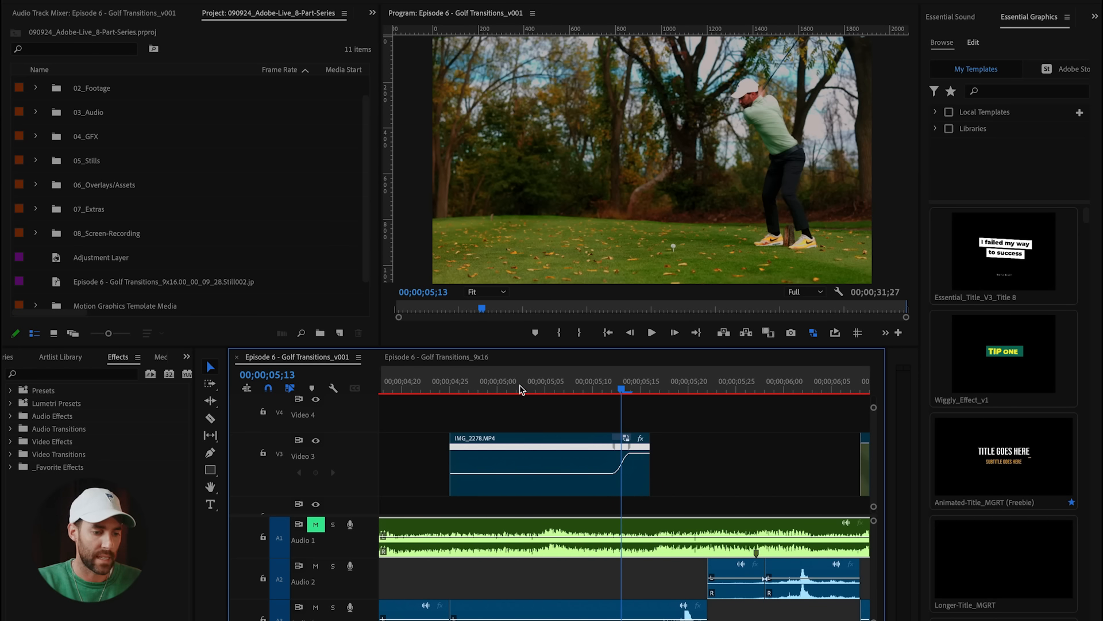
mouse_move(614, 390)
left_mouse_down()
mouse_move(740, 371)
mouse_move(622, 383)
left_mouse_up()
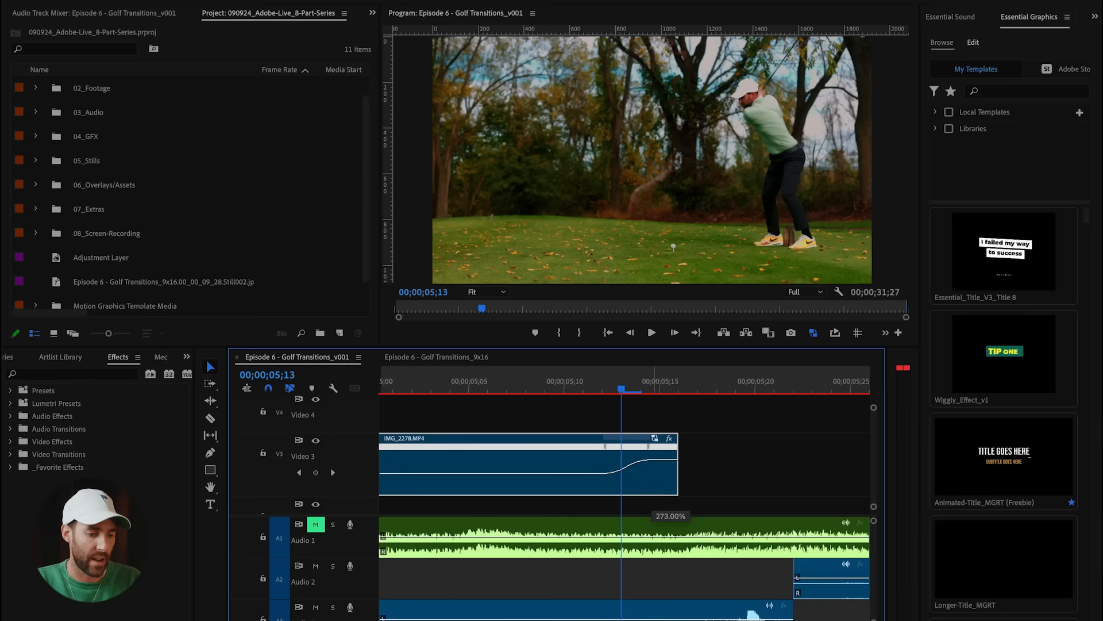
Play back the ramped swing and scrub through the golf ball shot into IMG_2286.MP4
left_click(508, 389)
key("space")
key("space")
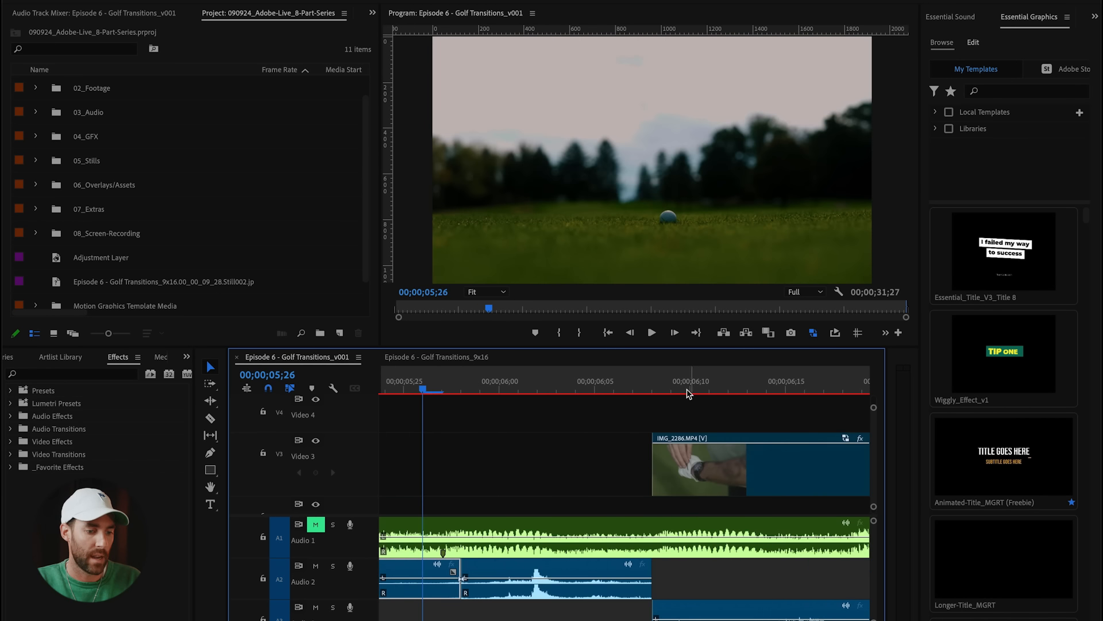
scroll(622, 395, "down", 3)
left_click_drag(551, 383, 520, 381)
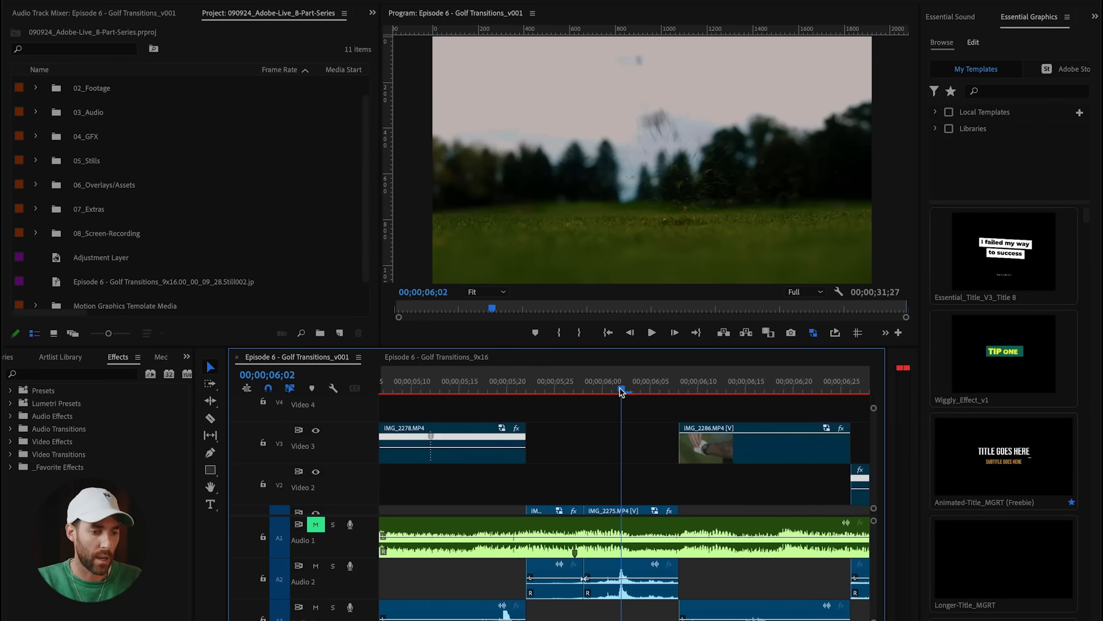
left_click_drag(622, 392, 713, 381)
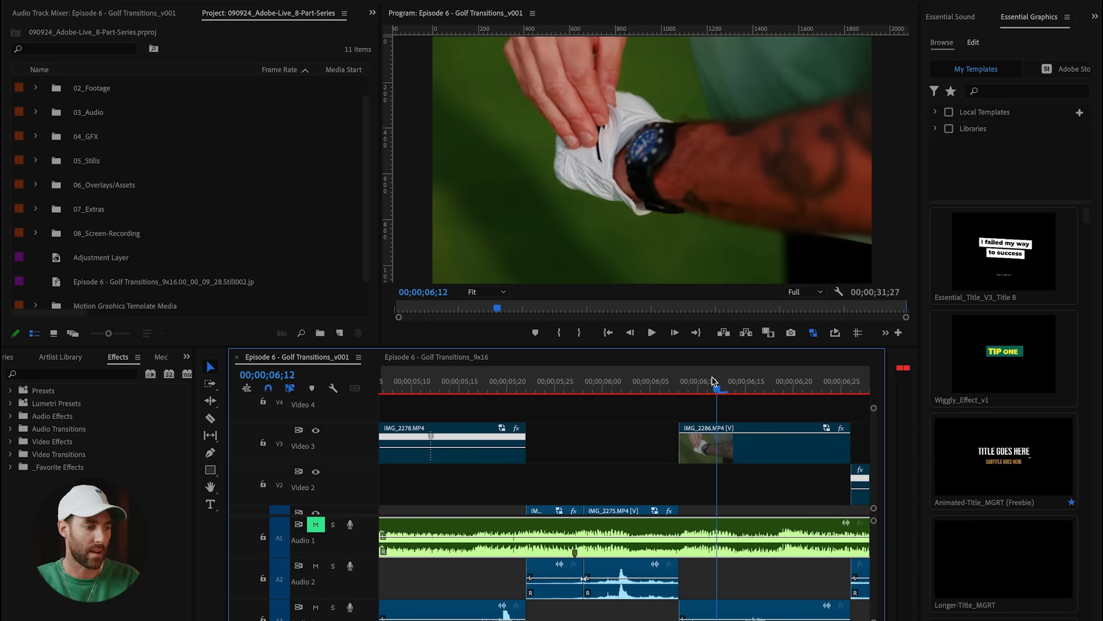
Create a new adjustment layer and place it on V4 over the cut between IMG_2275.MP4 and IMG_2286.MP4
right_click(93, 273)
mouse_move(173, 329)
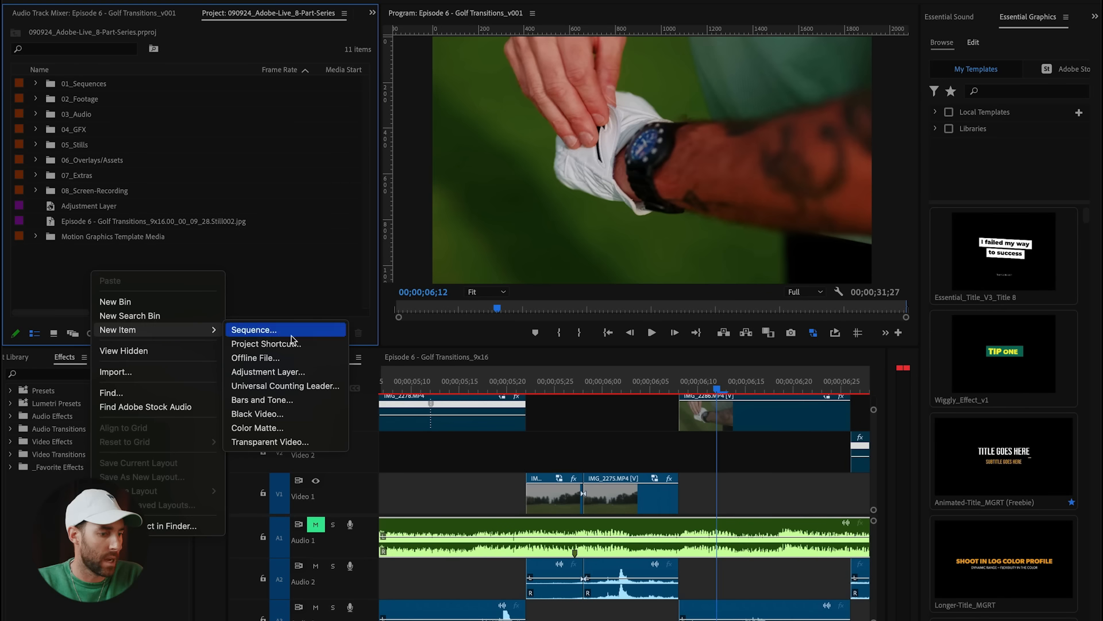
left_click(285, 371)
left_click(635, 381)
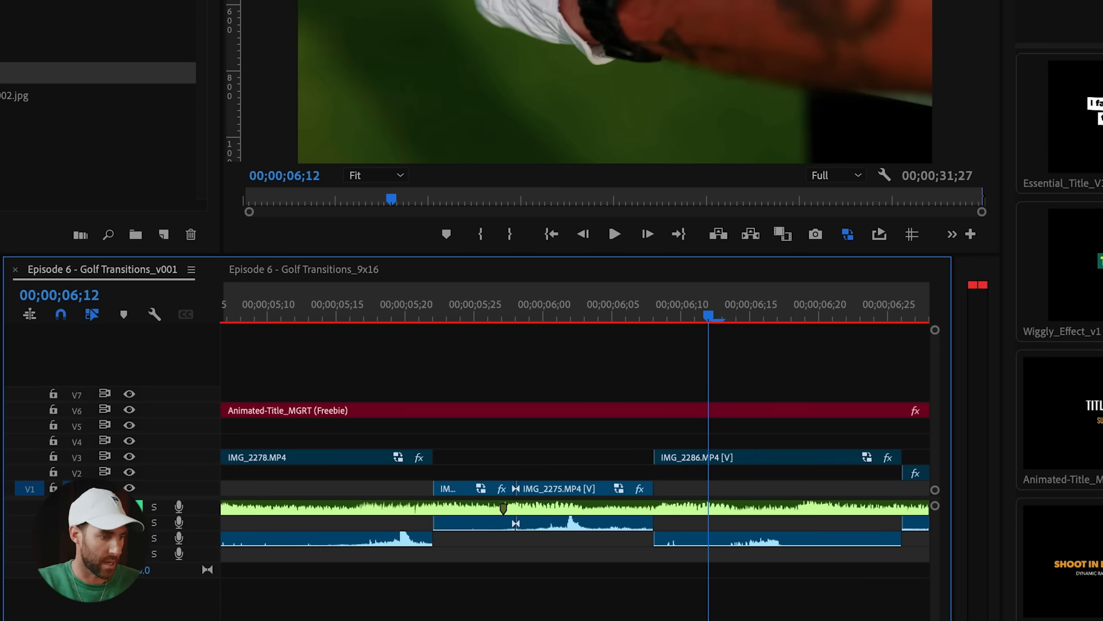
left_click_drag(465, 273, 510, 446)
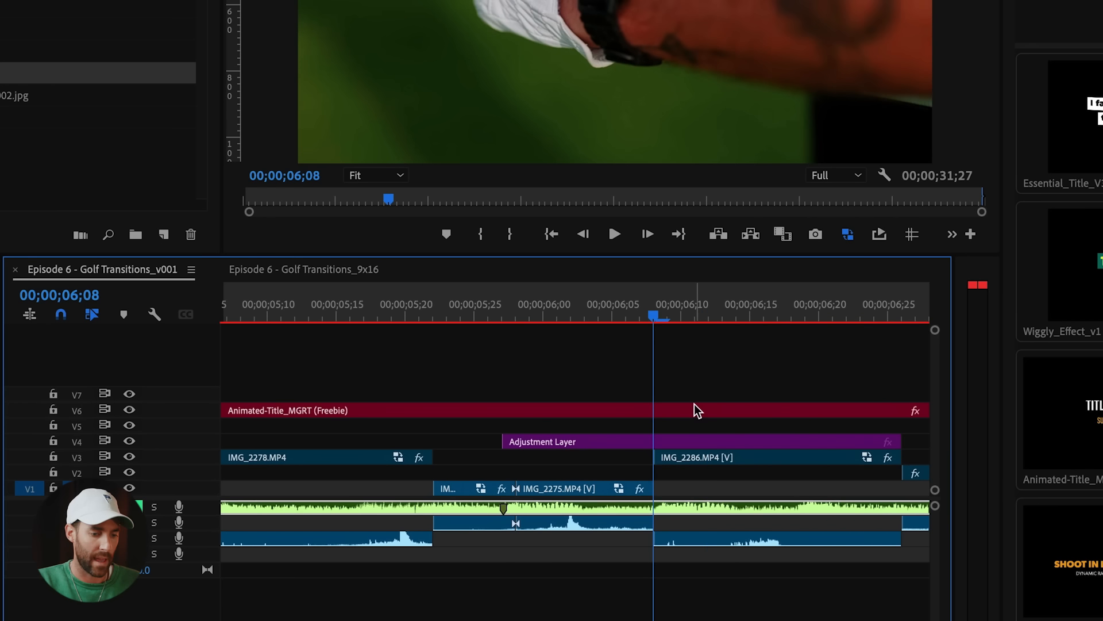
Cut the adjustment layer at 00;00;06;11, three frames after the clip cut, and delete the part beyond it
left_click(696, 445)
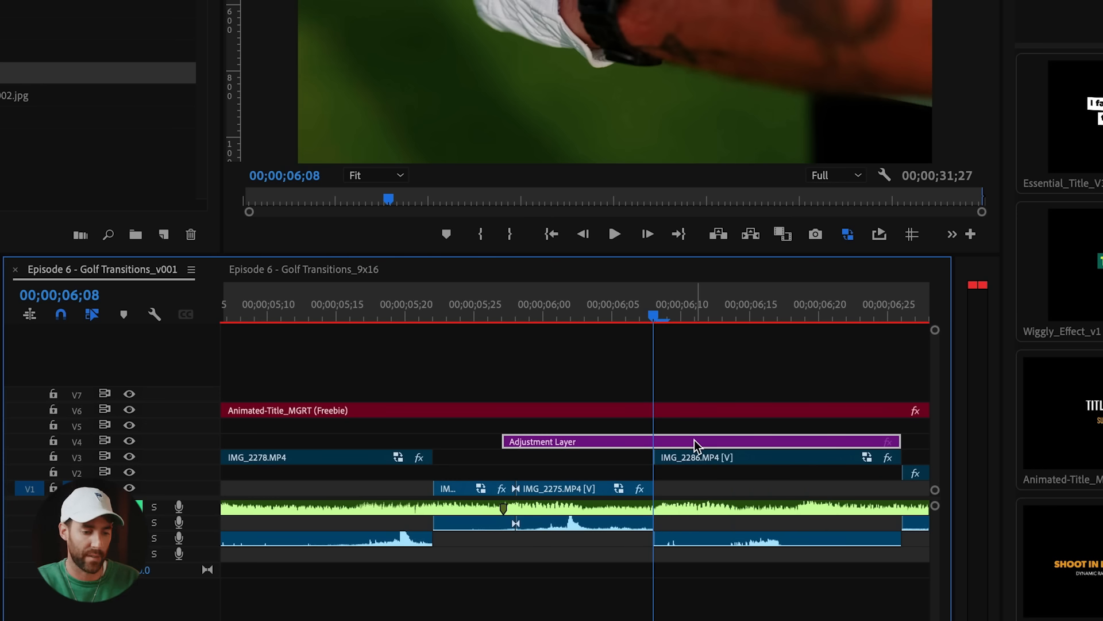
key("Right")
key("Right")
key("Right")
key("ctrl+k")
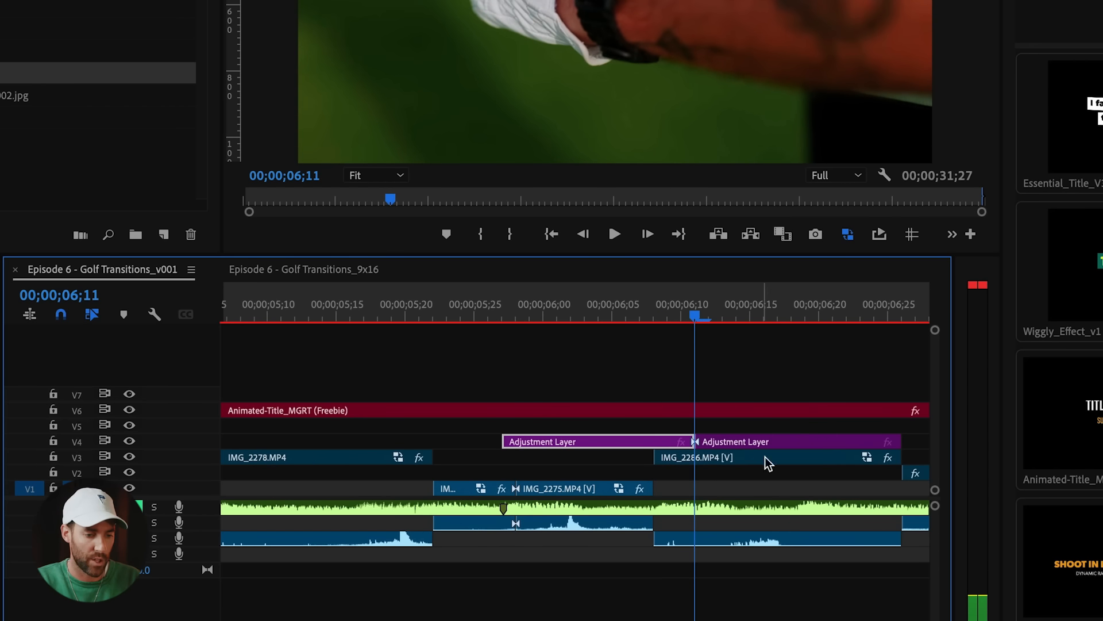
left_click(777, 445)
key("Delete")
Trim the adjustment layer's start to 00;00;06;05, three frames before the clip cut
key("Left")
key("Left")
key("Left")
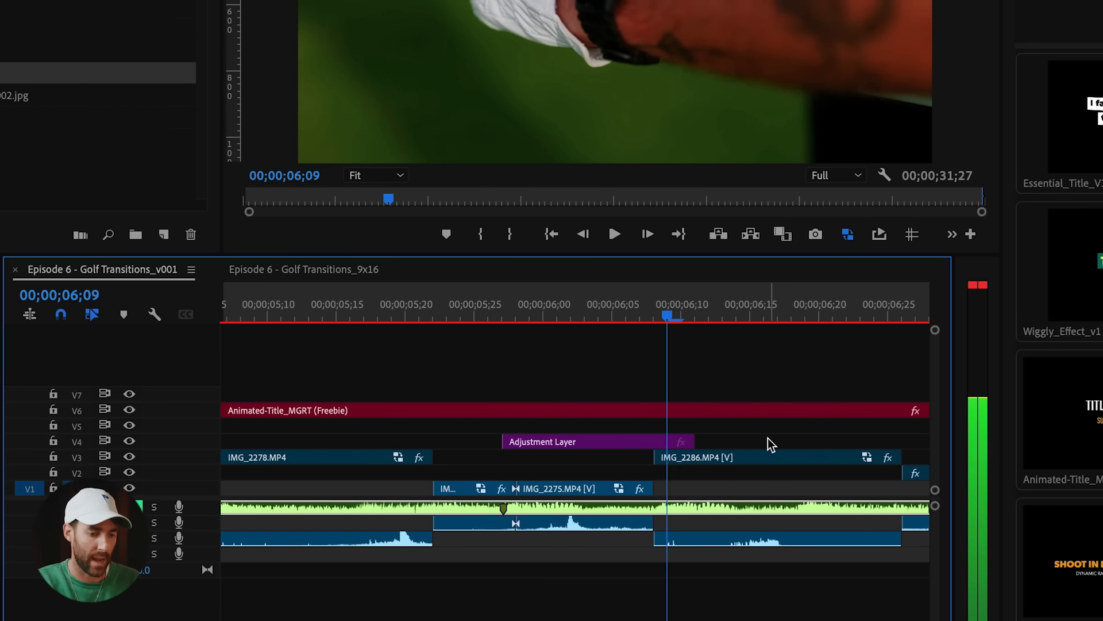
key("Left")
key("Left")
key("Left")
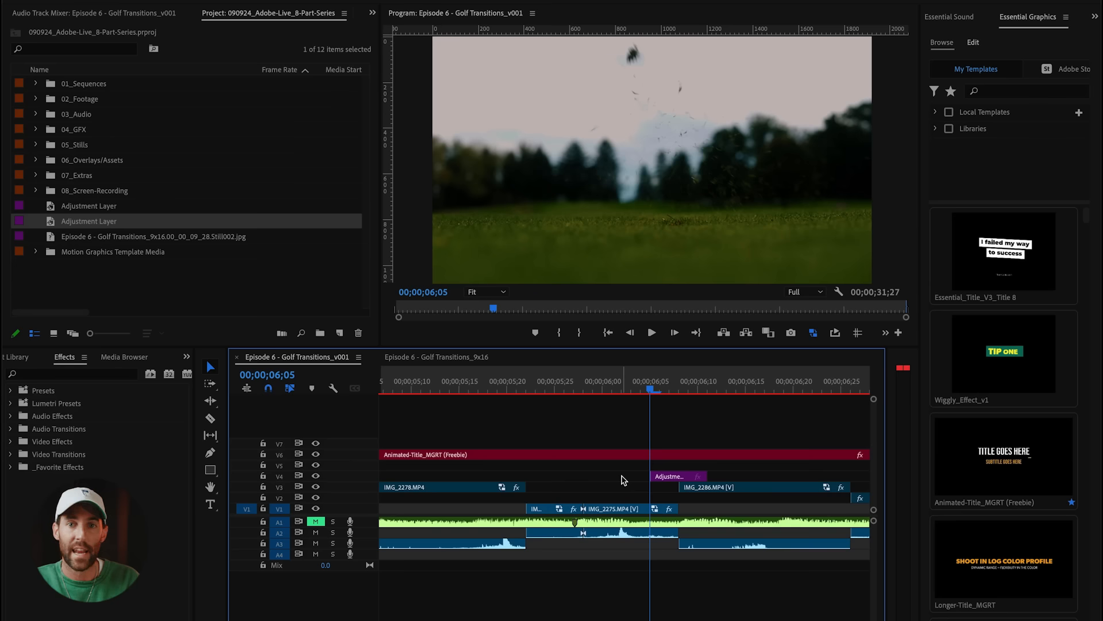
Search the effects for "transform" and apply the Distort Transform effect to the trimmed adjustment layer
left_click(674, 477)
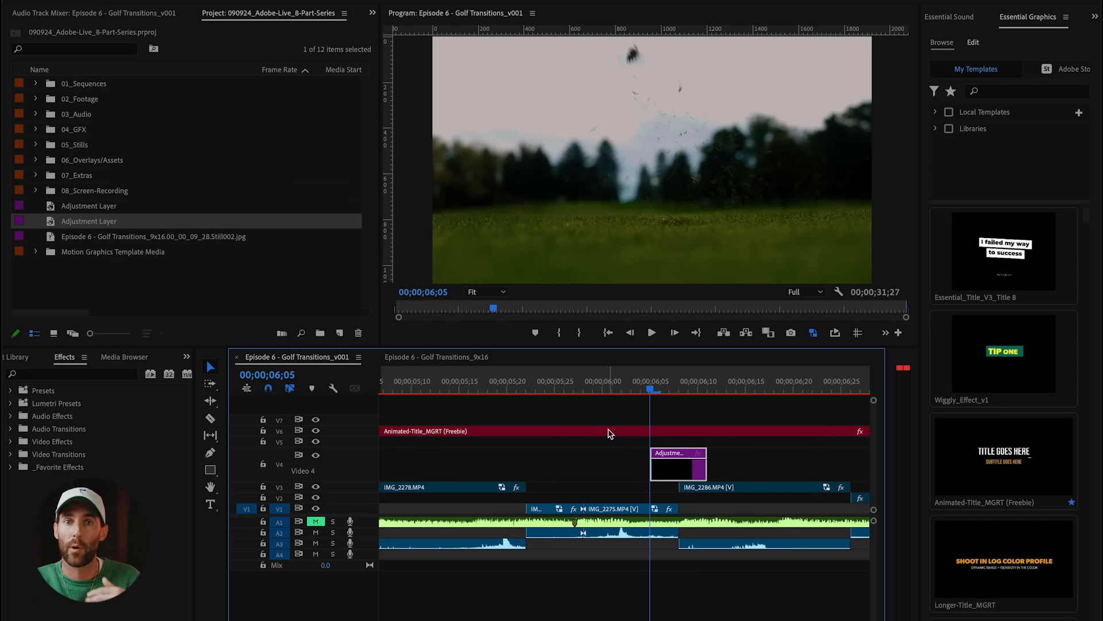
left_click(94, 374)
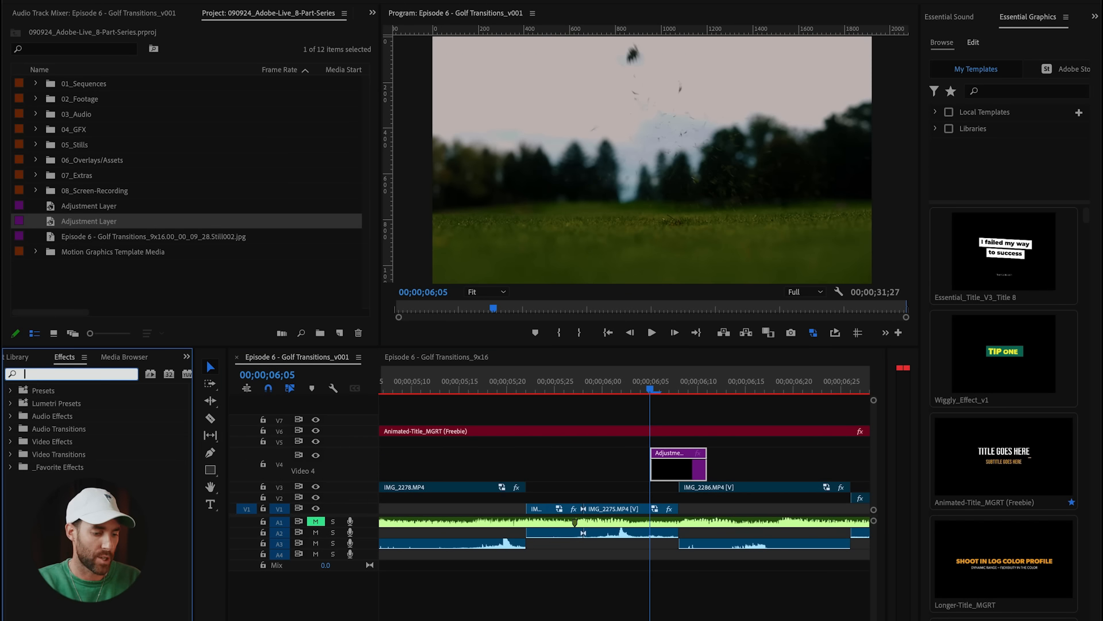
type("transform")
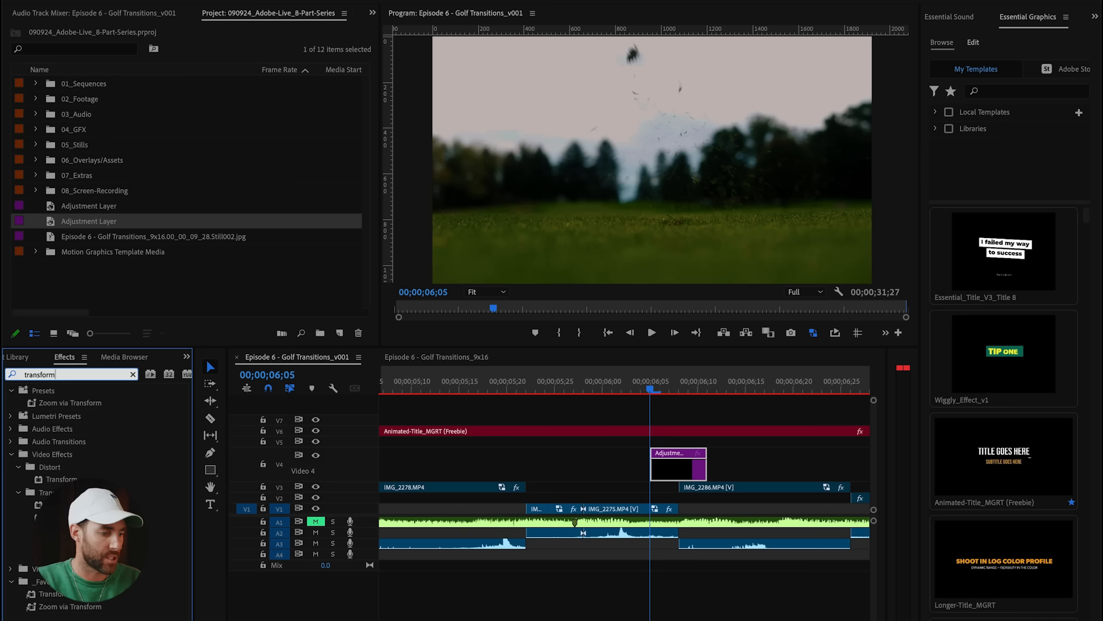
left_click(38, 483)
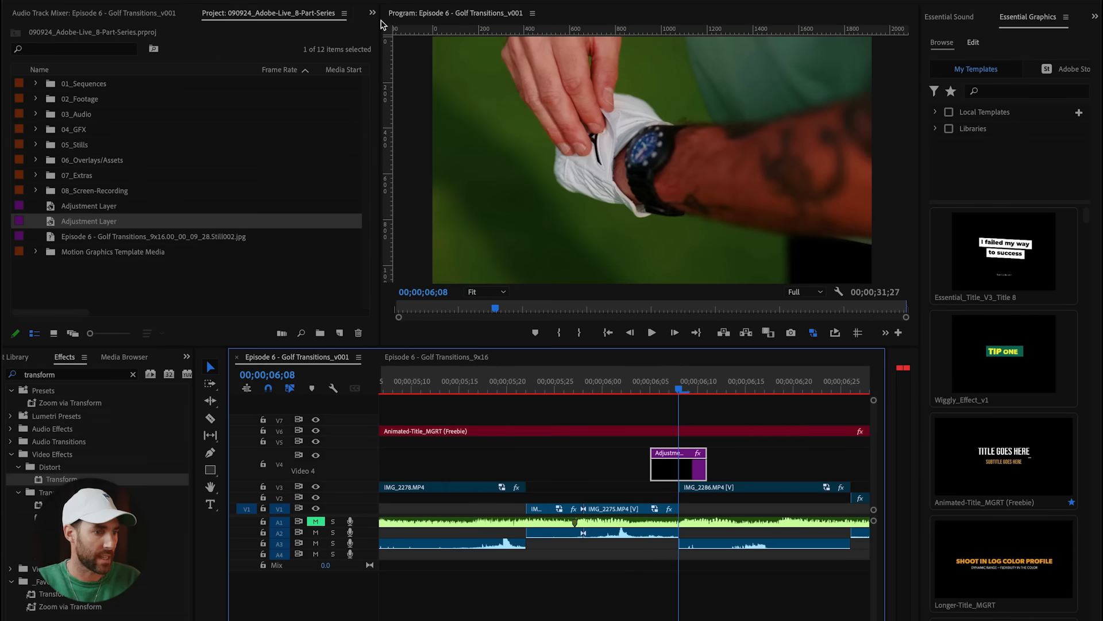
Show the effect settings of the V4 adjustment layer and start Transform Scale keyframing at the clip cut, 00;00;06;08
left_click(373, 13)
left_click(403, 26)
left_click(679, 462)
scroll(275, 234, "down", 5)
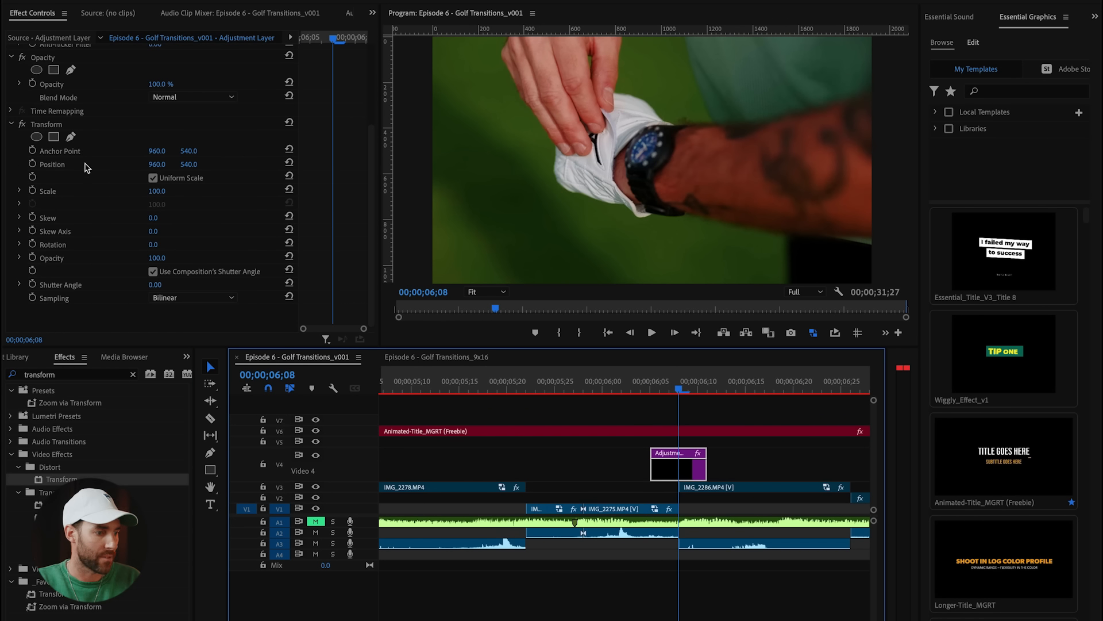
left_click(734, 463)
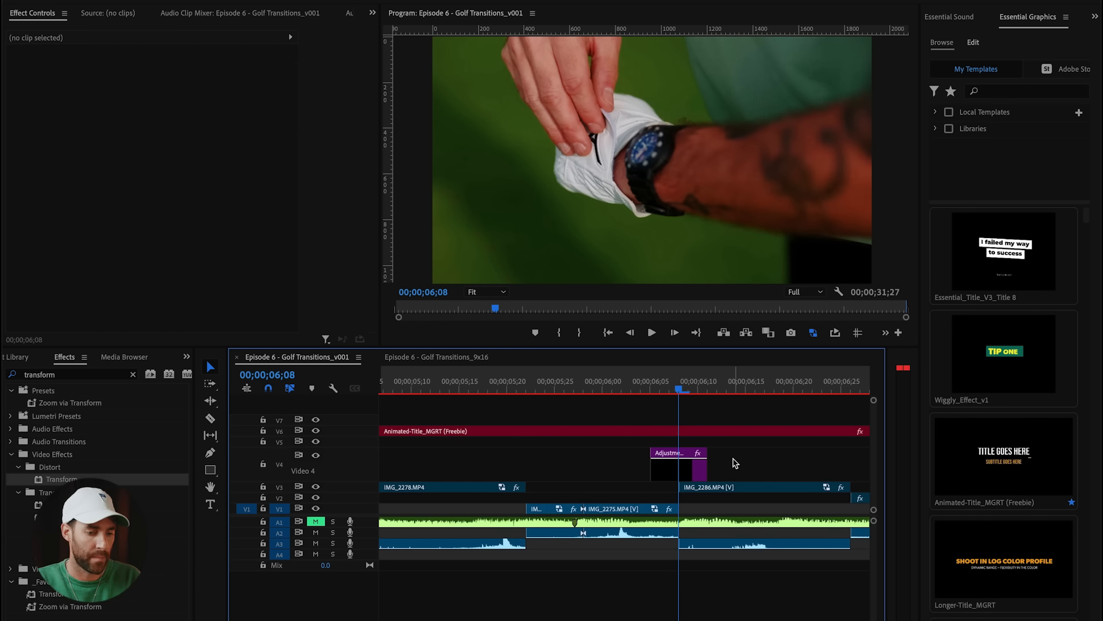
key("=")
left_click(667, 463)
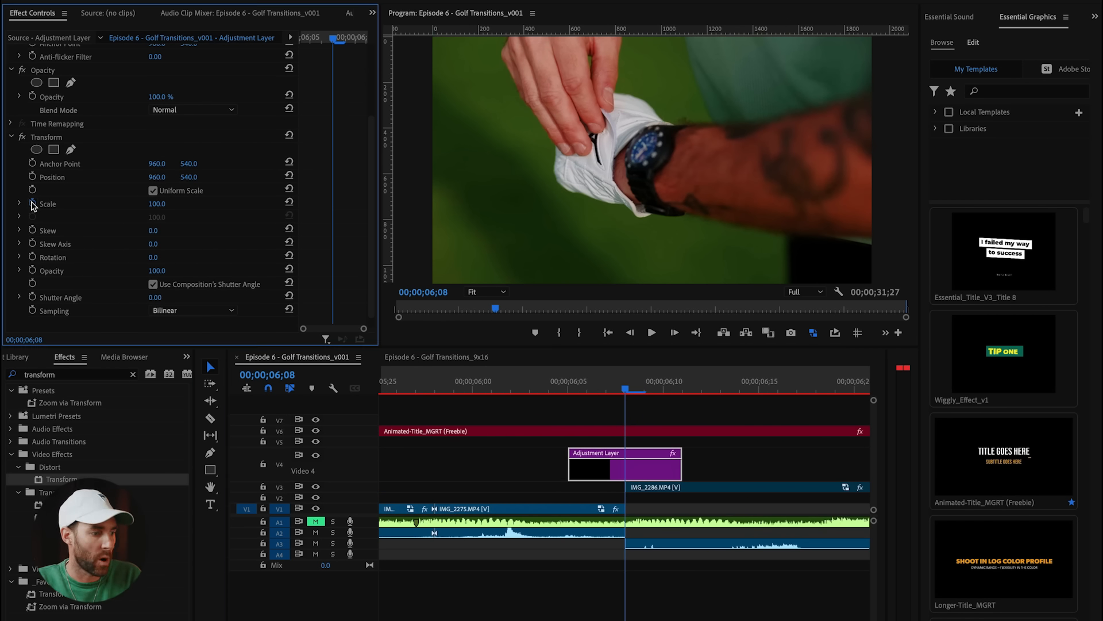
left_click(32, 203)
Add Transform Scale keyframes of 100 two frames after and two frames before the clip cut, at 00;00;06;10 and 00;00;06;06
left_click(832, 466)
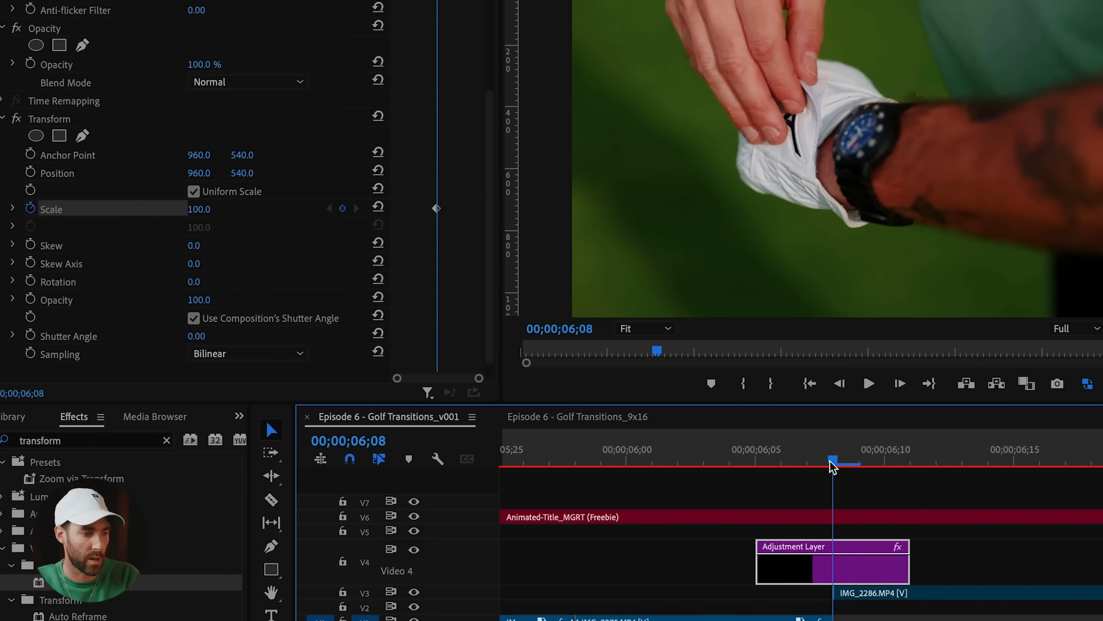
key("Right")
key("Right")
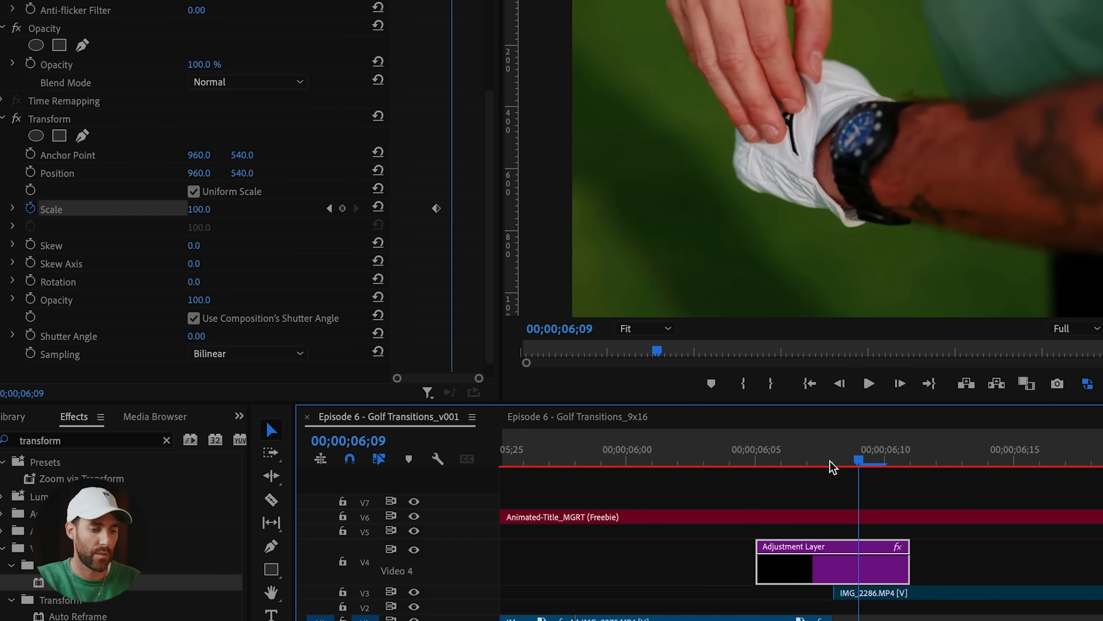
left_click(342, 208)
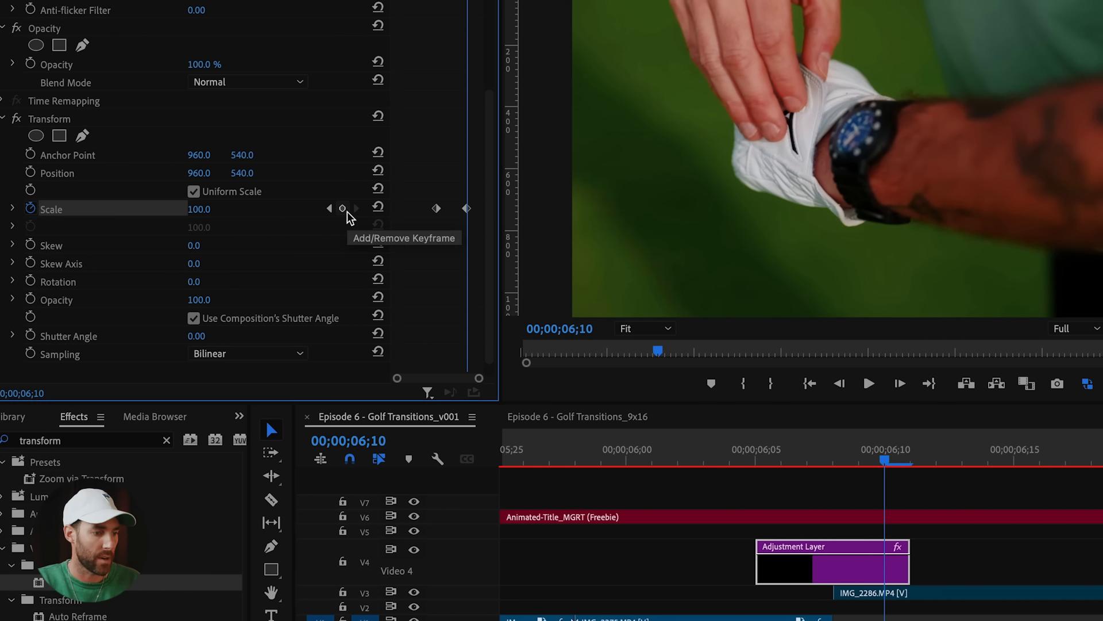
left_click(328, 208)
key("Left")
key("Left")
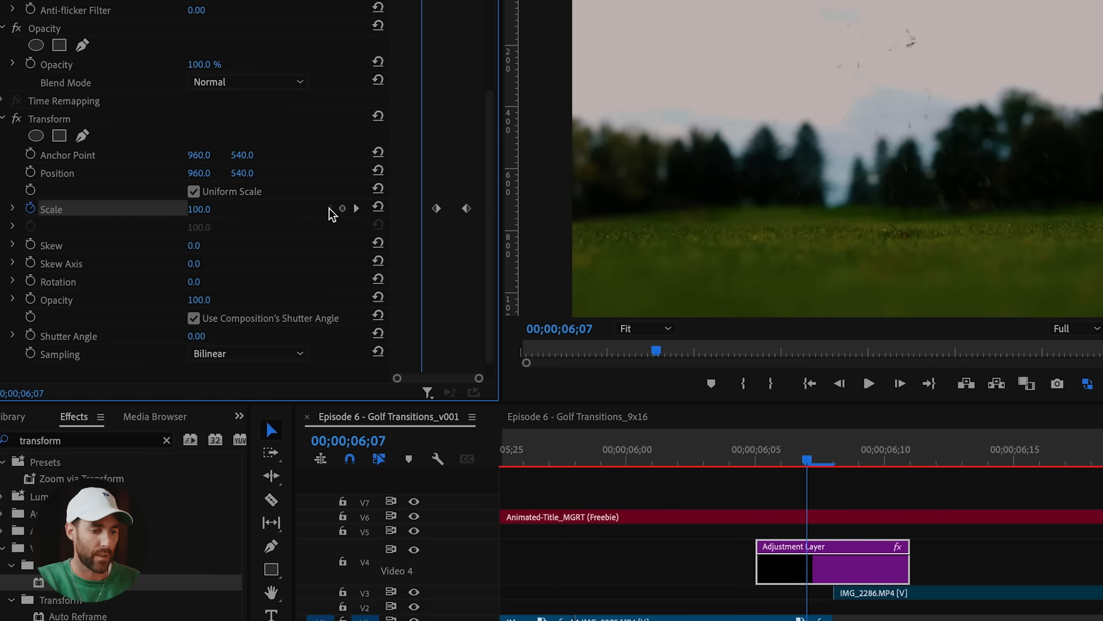
left_click(342, 208)
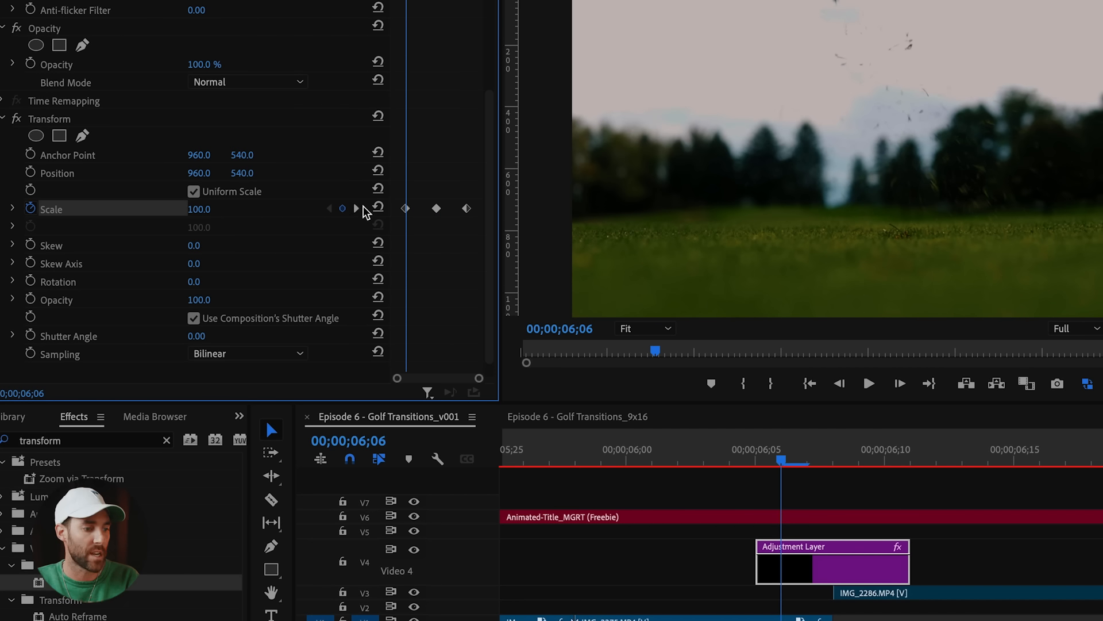
Set the middle Transform Scale keyframe at the clip cut to 300 and play back the zoom
left_click(357, 208)
left_click(212, 208)
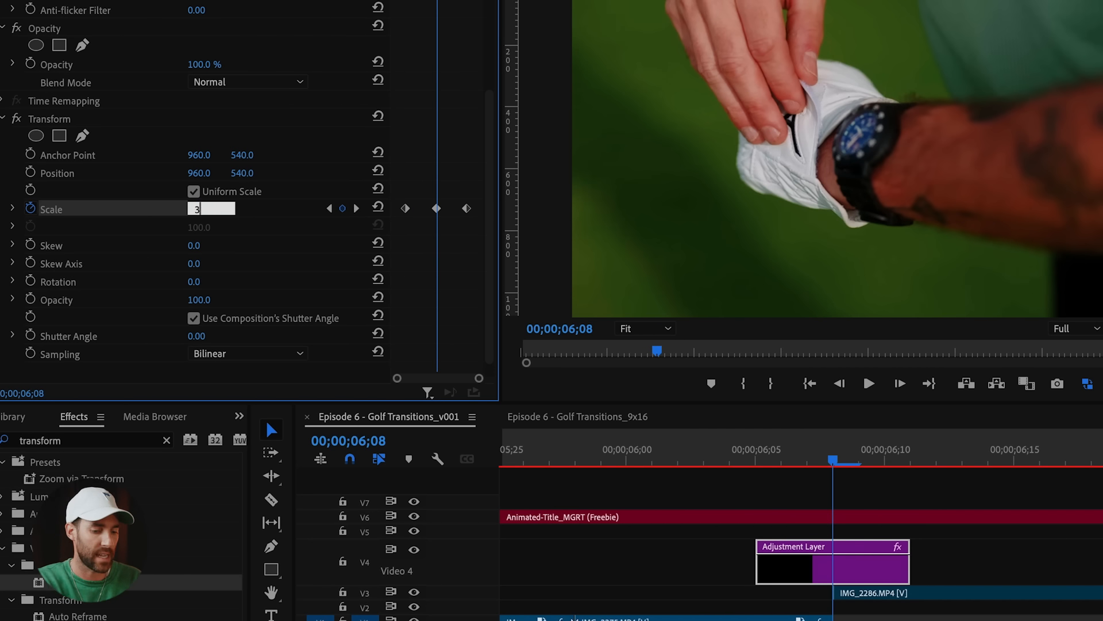
key("Return")
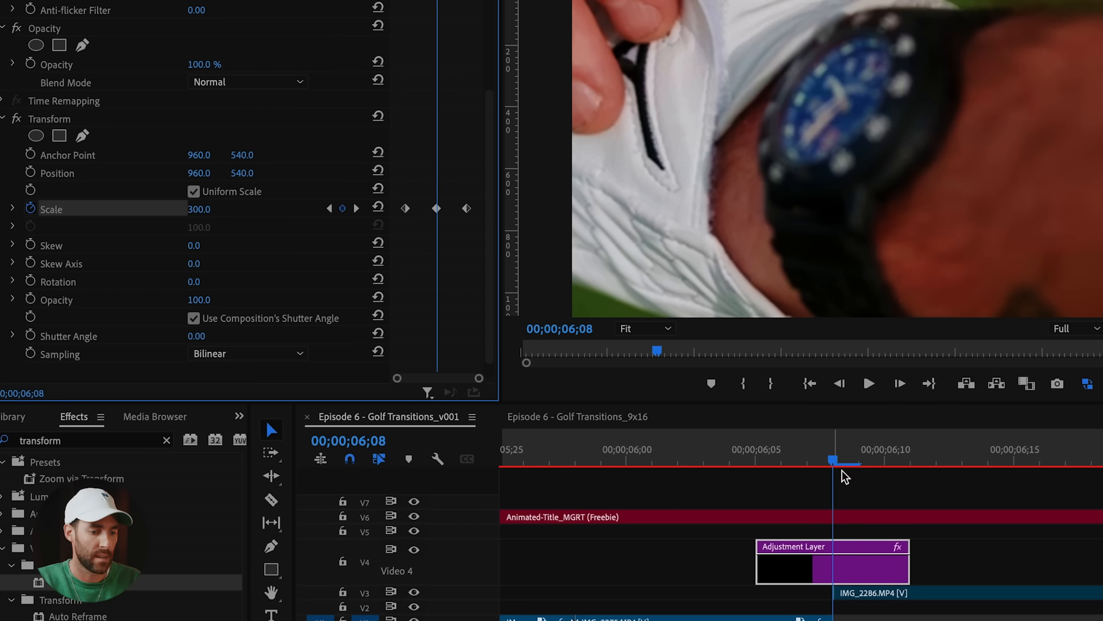
left_click_drag(835, 458, 711, 453)
key("space")
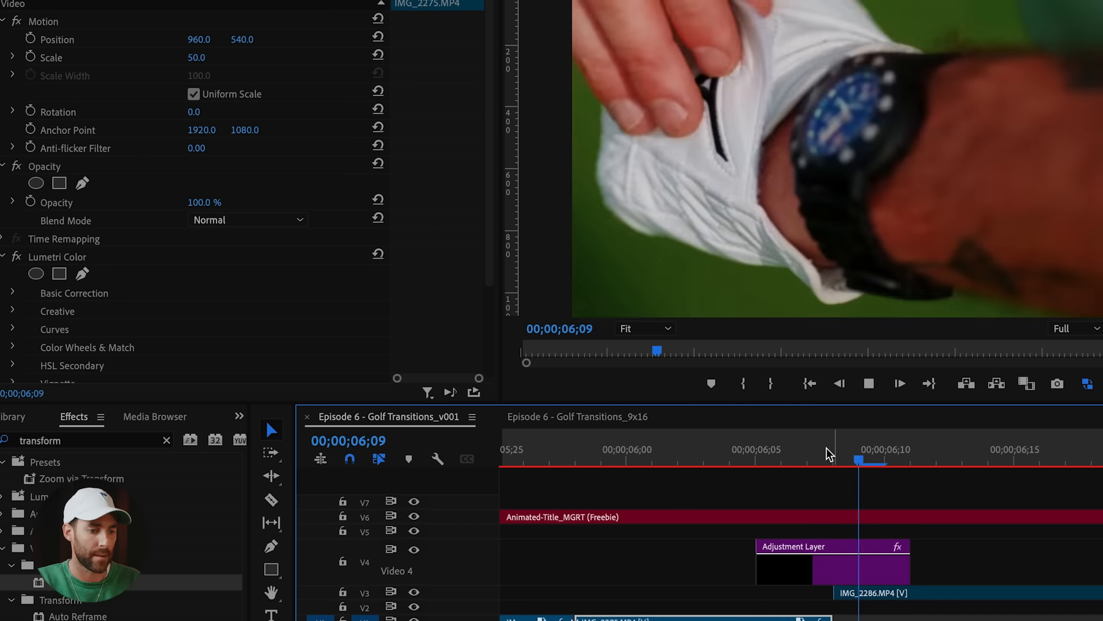
left_click_drag(820, 461, 832, 440)
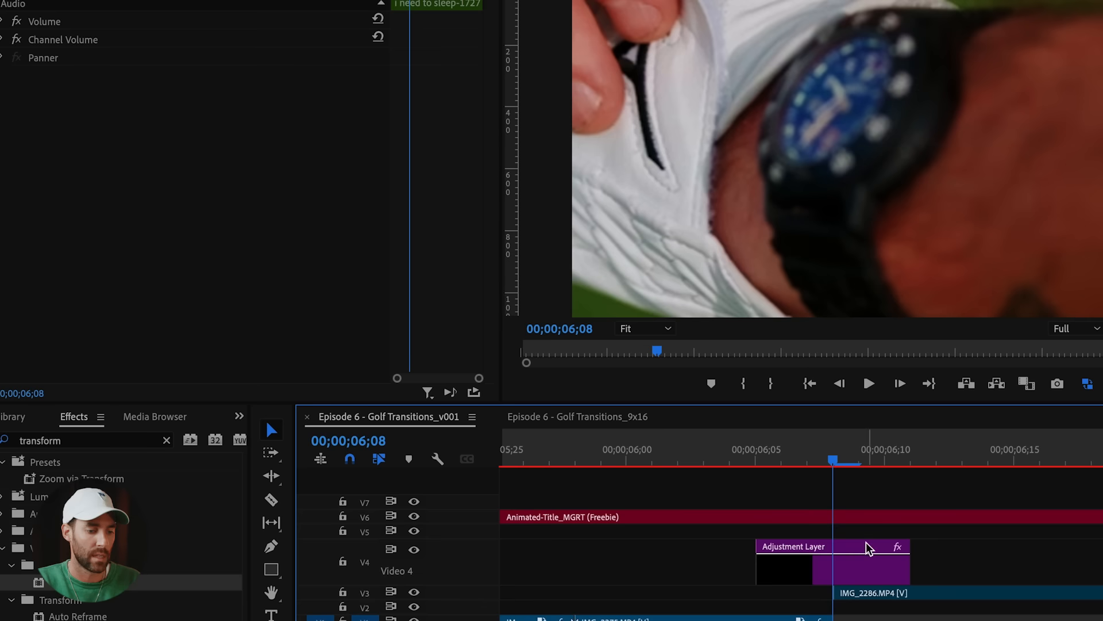
Turn off the composition's shutter angle in the adjustment layer's Transform effect and set its Shutter Angle to 360
left_click(874, 572)
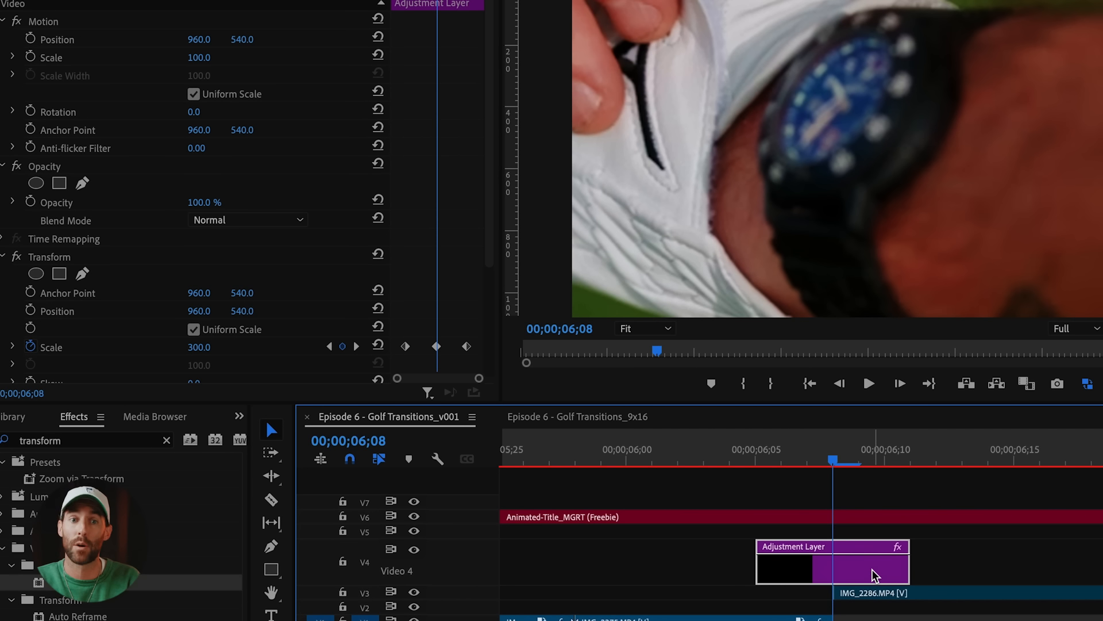
scroll(241, 322, "down", 3)
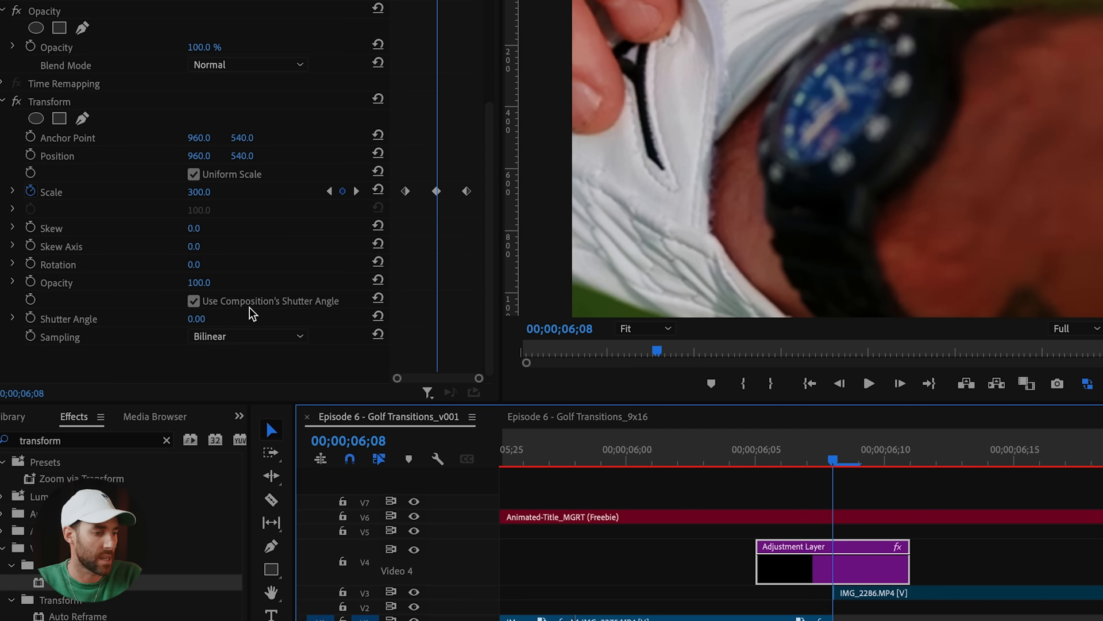
left_click(194, 302)
left_click(196, 318)
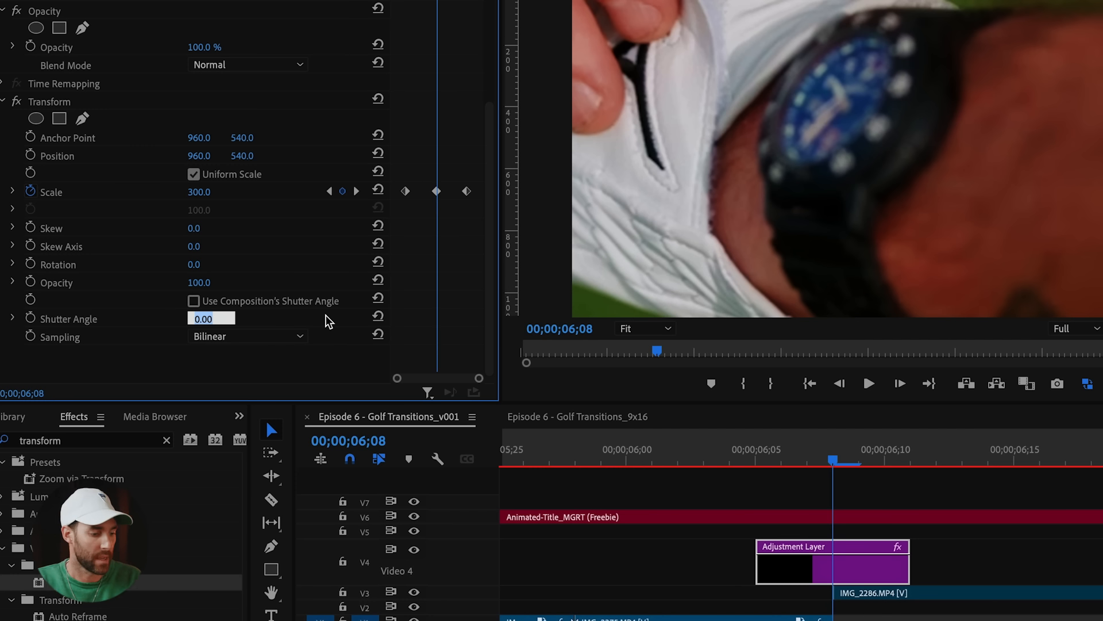
type("360")
key("Return")
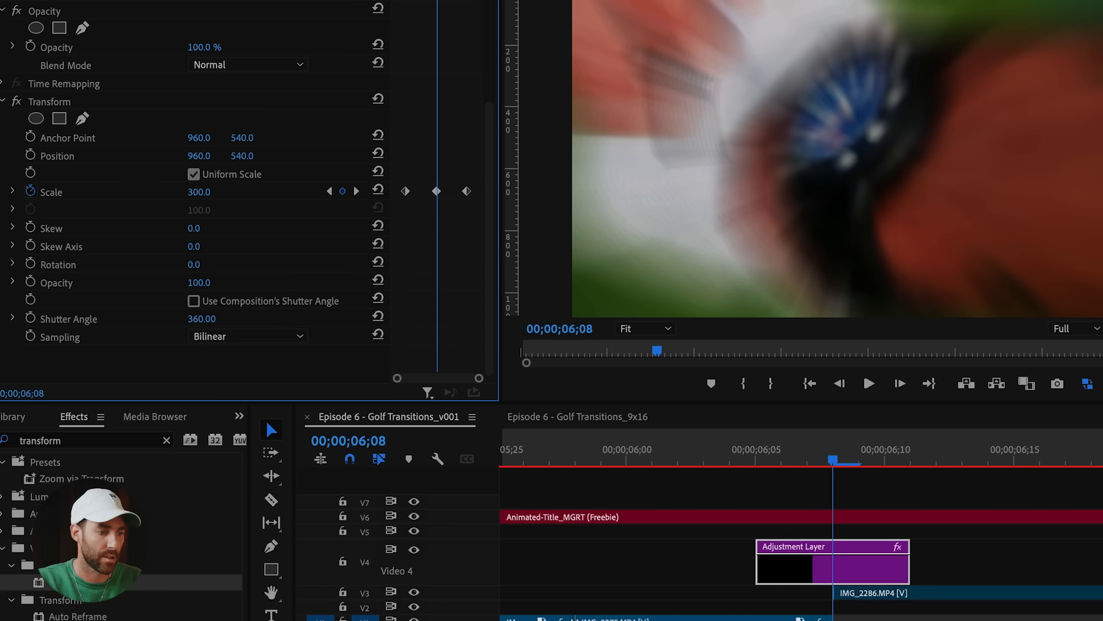
Play back the motion-blurred zoom transition between IMG_2275.MP4 and IMG_2286.MP4 and scrub through the adjustment layer
left_click_drag(835, 459, 679, 455)
key("space")
key("space")
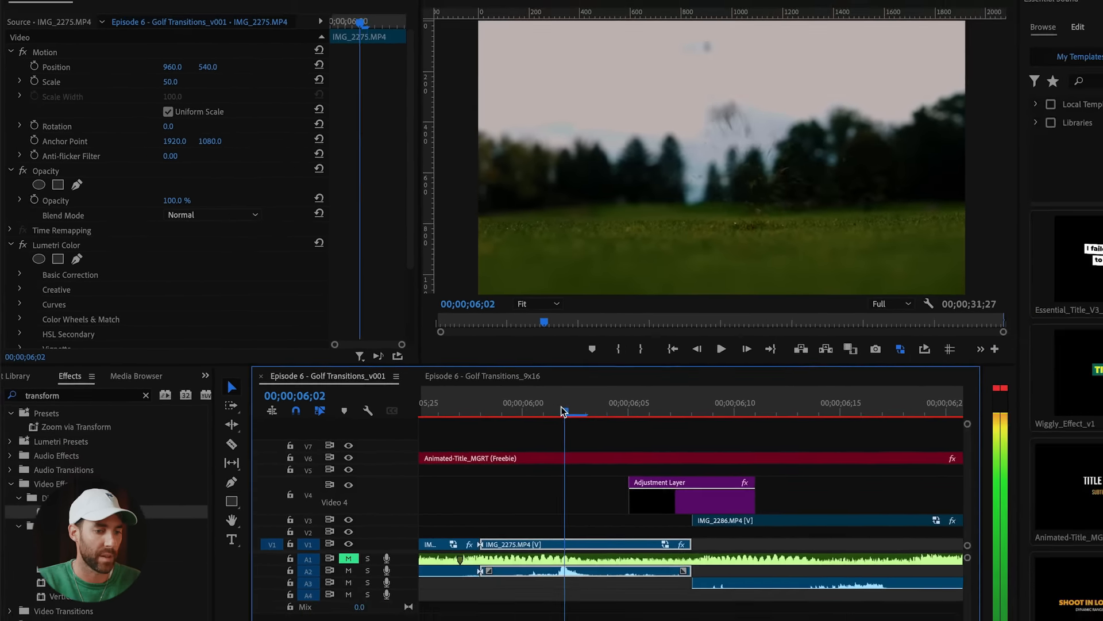
left_click_drag(616, 388, 493, 390)
key("space")
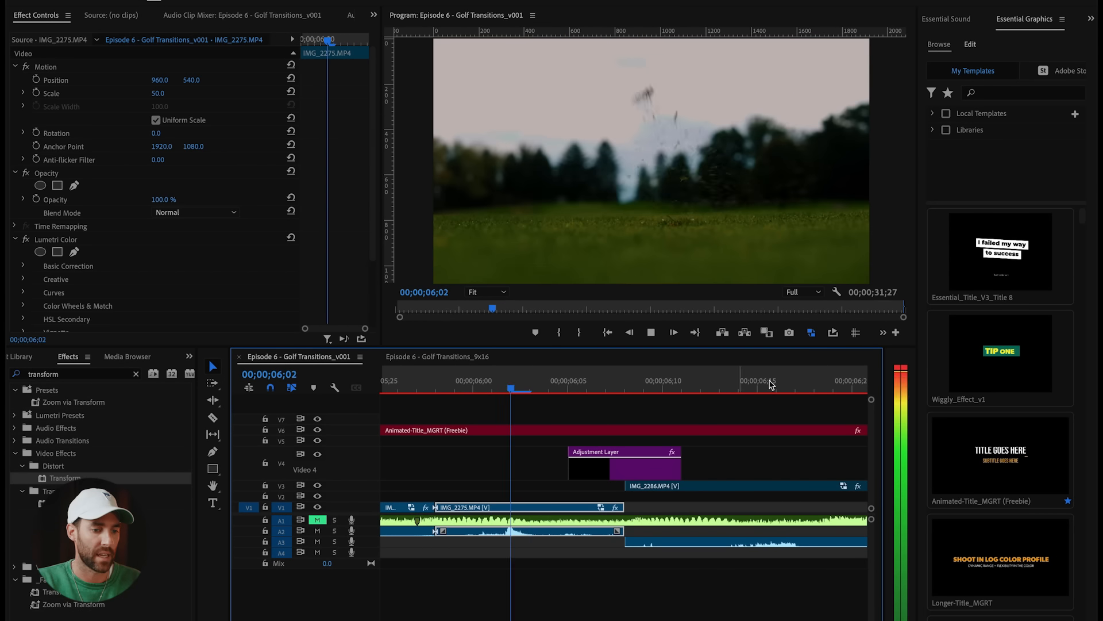
key("space")
left_click_drag(666, 387, 680, 365)
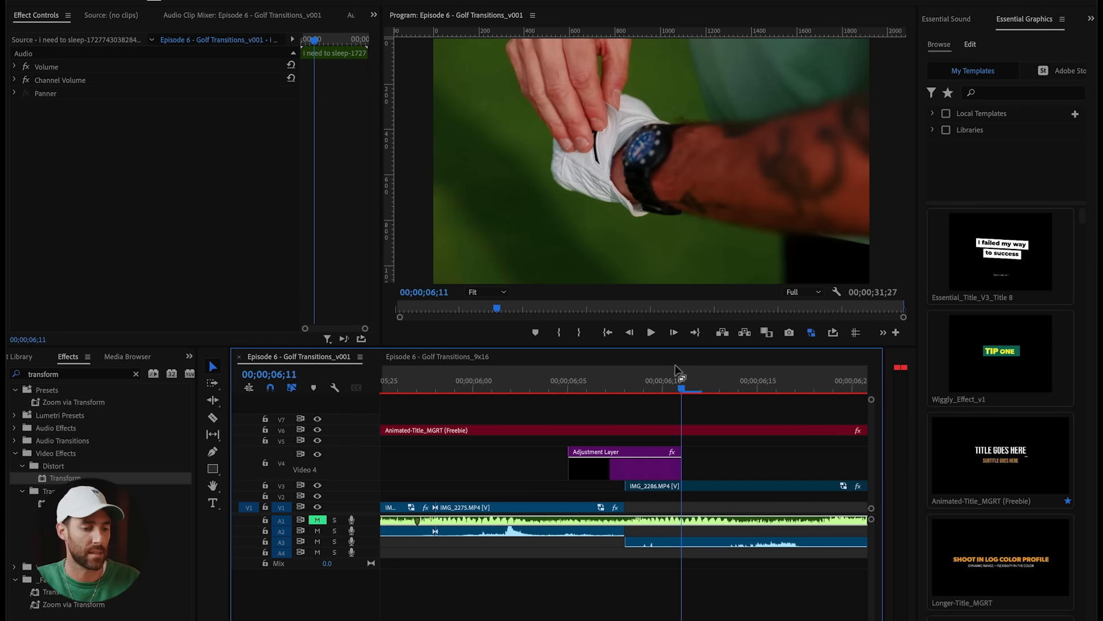
Apply Ease Out to the first and Ease In to the last Transform Scale keyframe of the adjustment layer
left_click(666, 467)
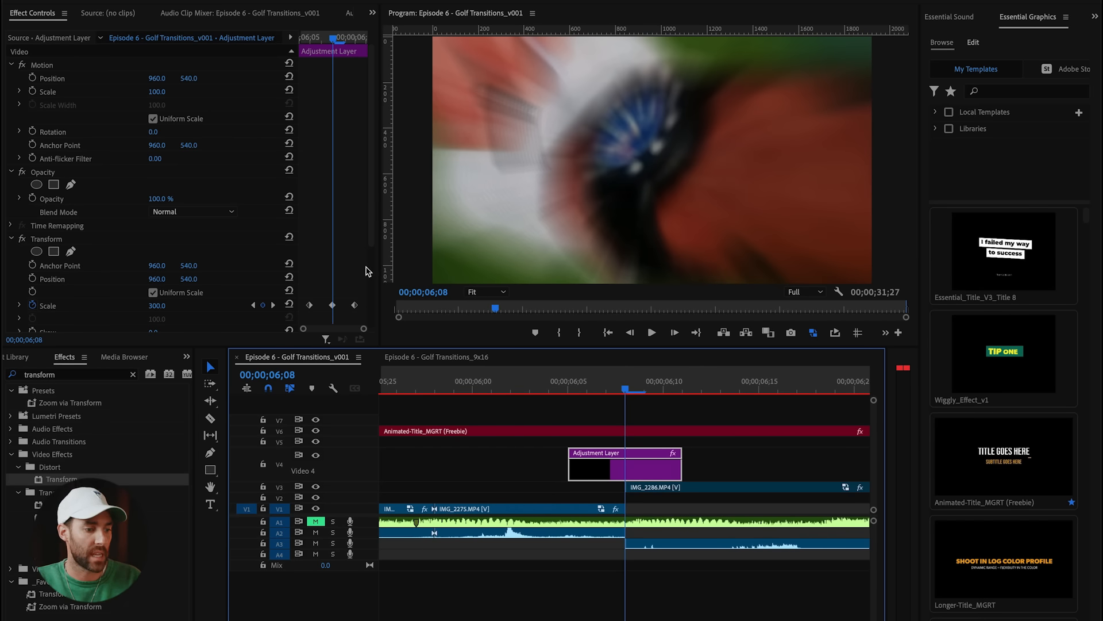
scroll(368, 272, "down", 5)
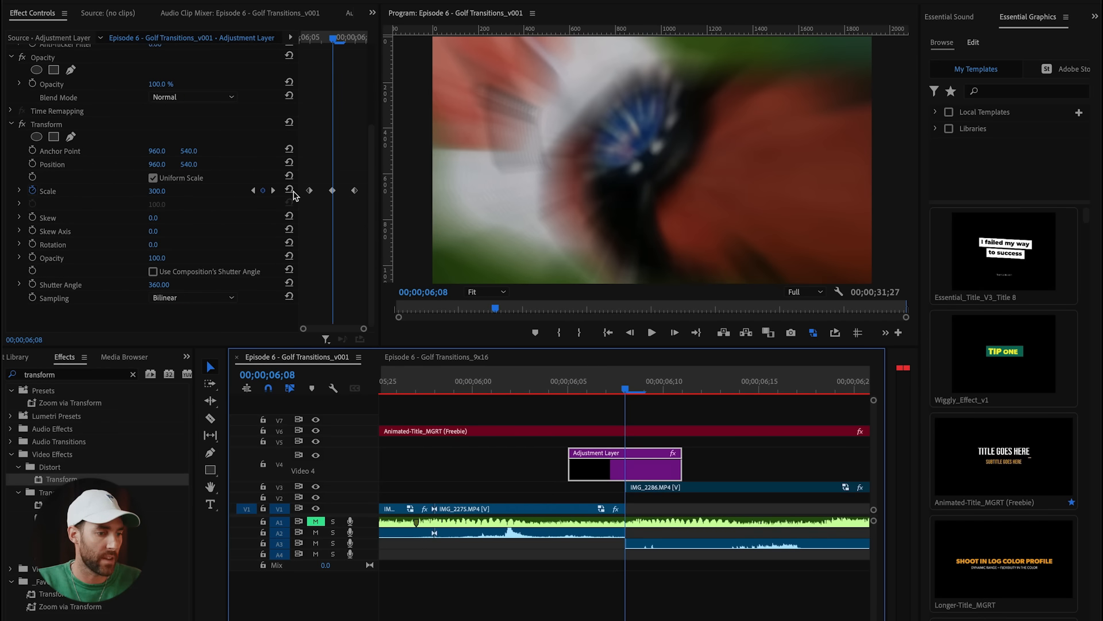
left_click(18, 190)
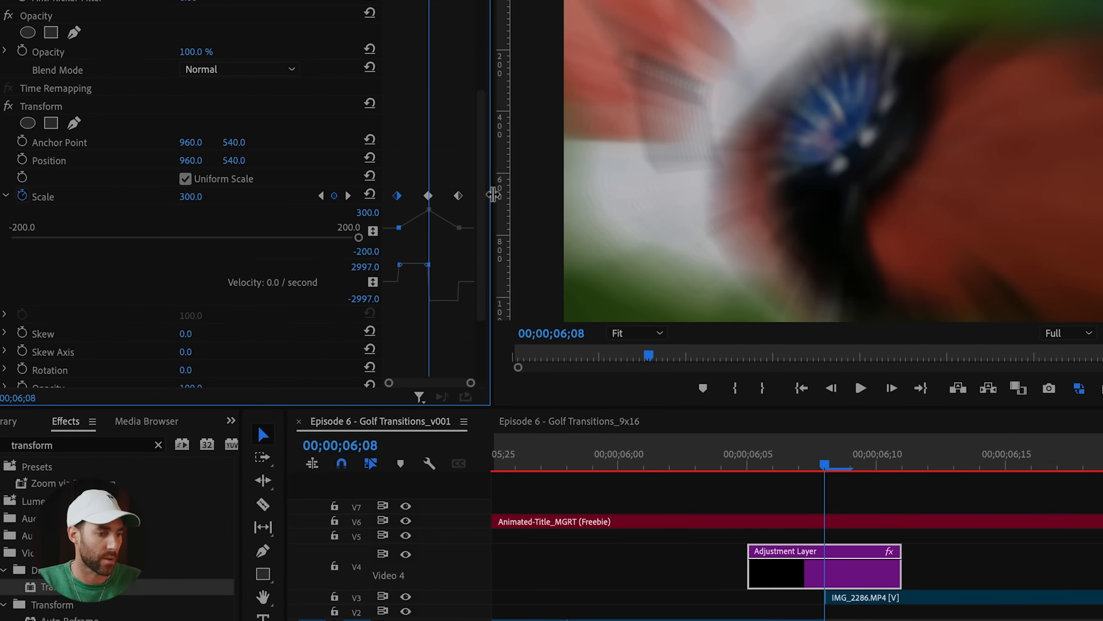
left_click_drag(491, 199, 573, 189)
right_click(466, 197)
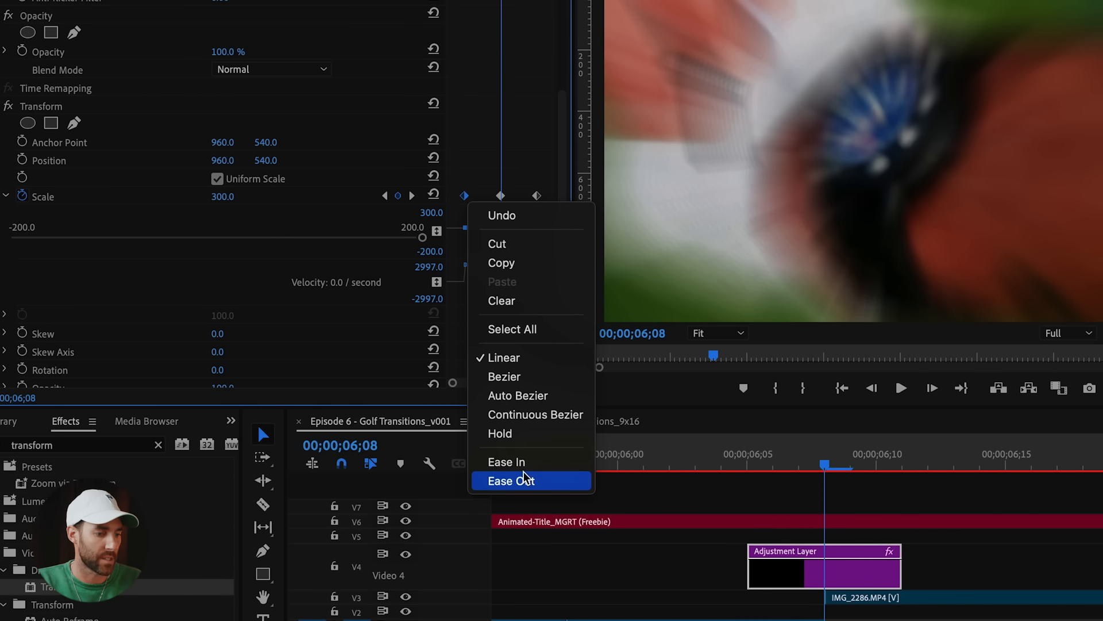
left_click(501, 480)
right_click(537, 197)
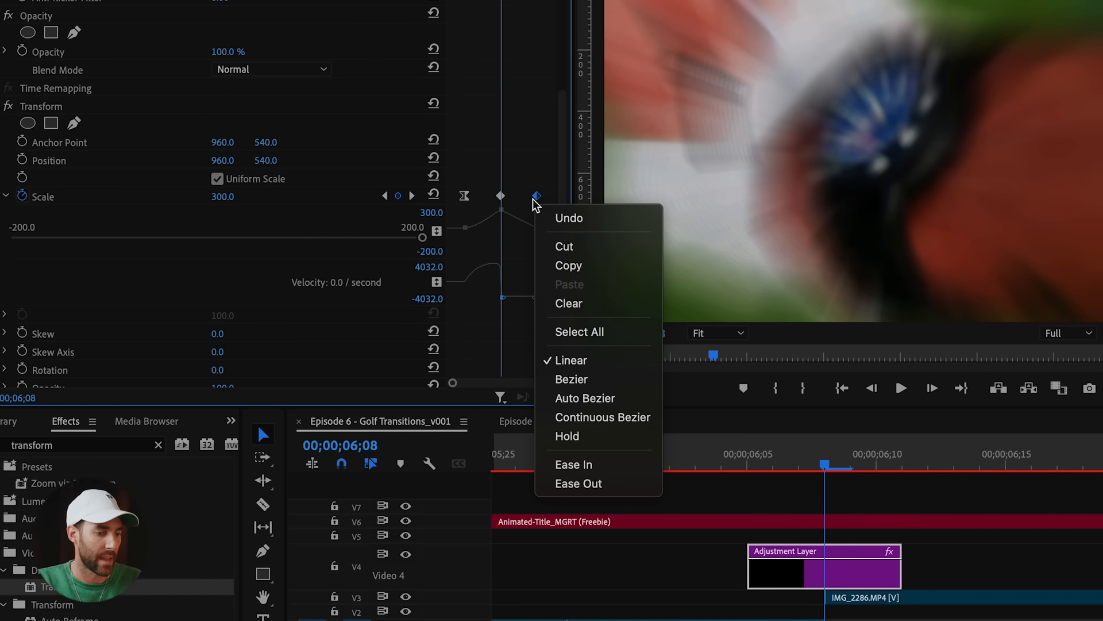
left_click(575, 459)
Play back the eased zoom transition from the IMG_2275.MP4 clip into IMG_2286.MP4
key("space")
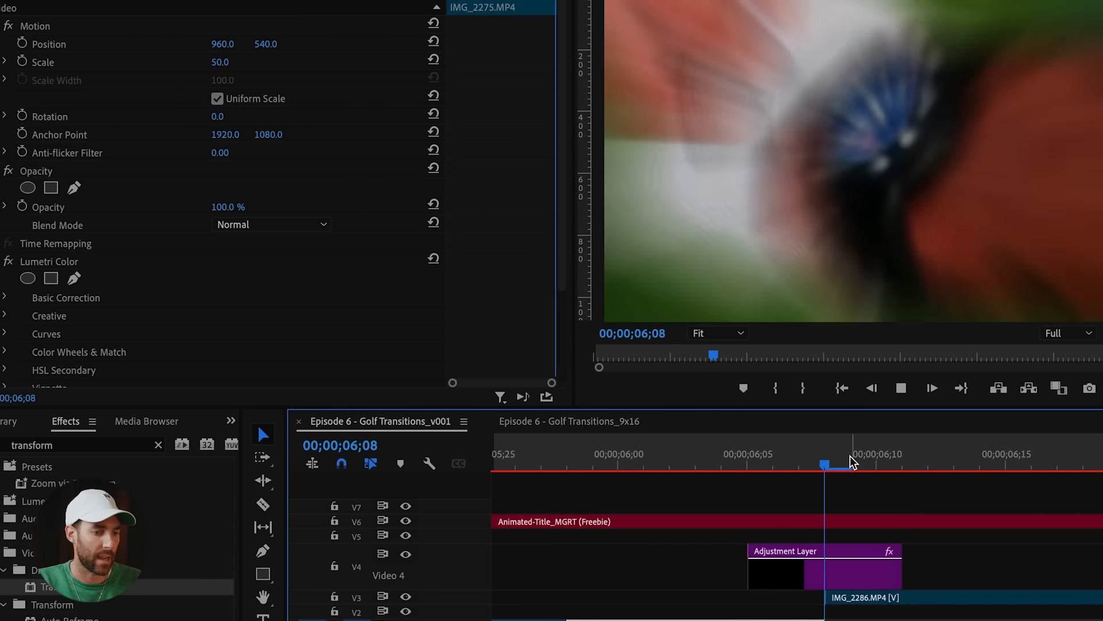
key("space")
key("minus")
key("minus")
left_click(587, 463)
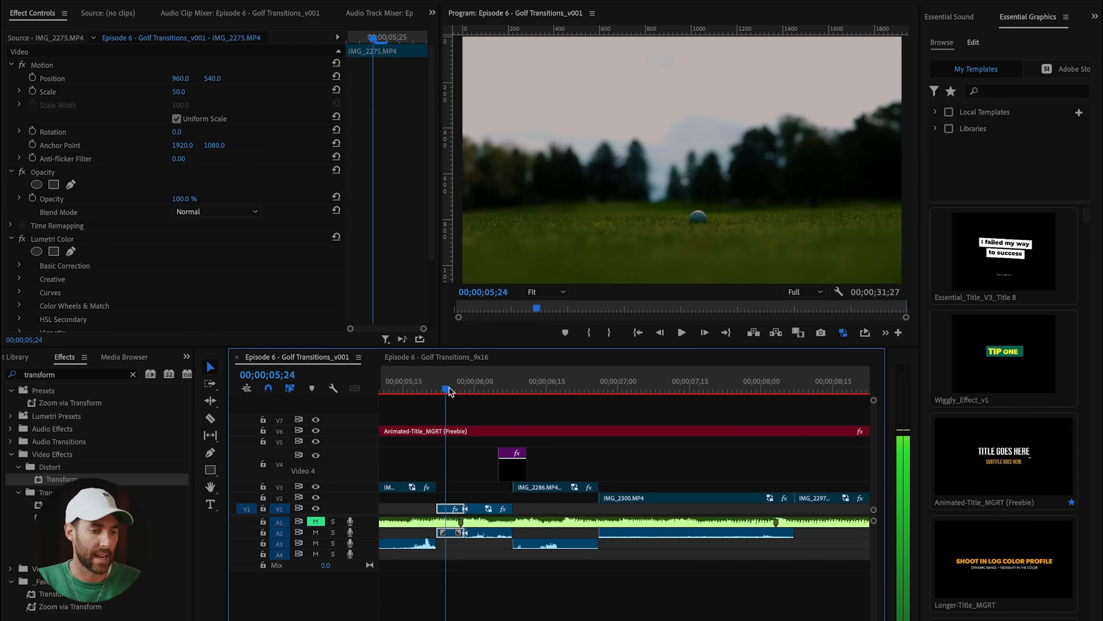
key("space")
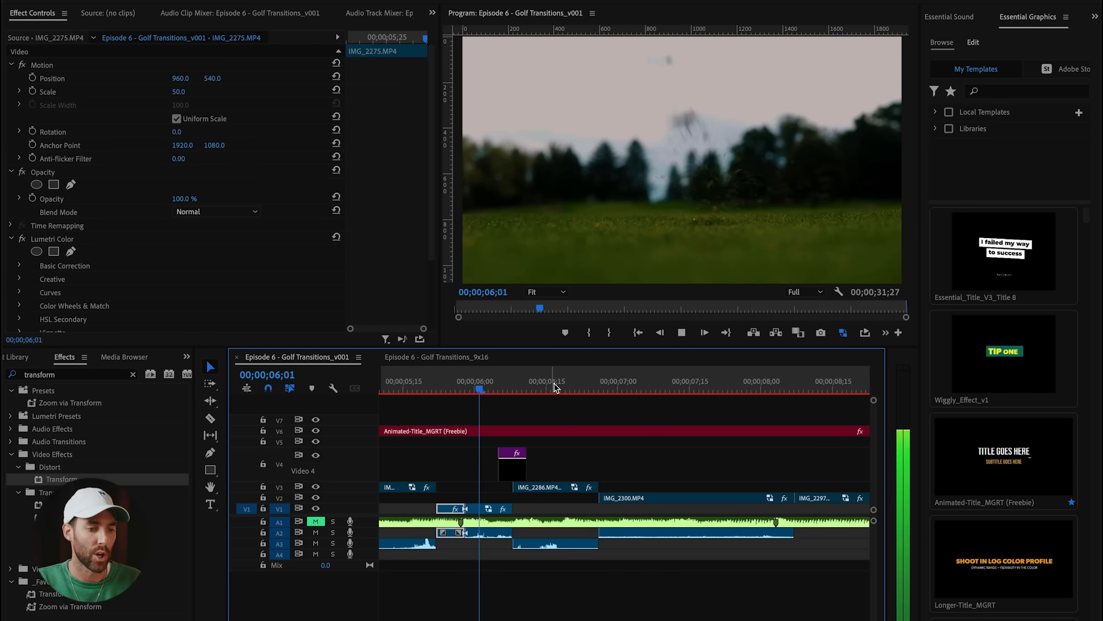